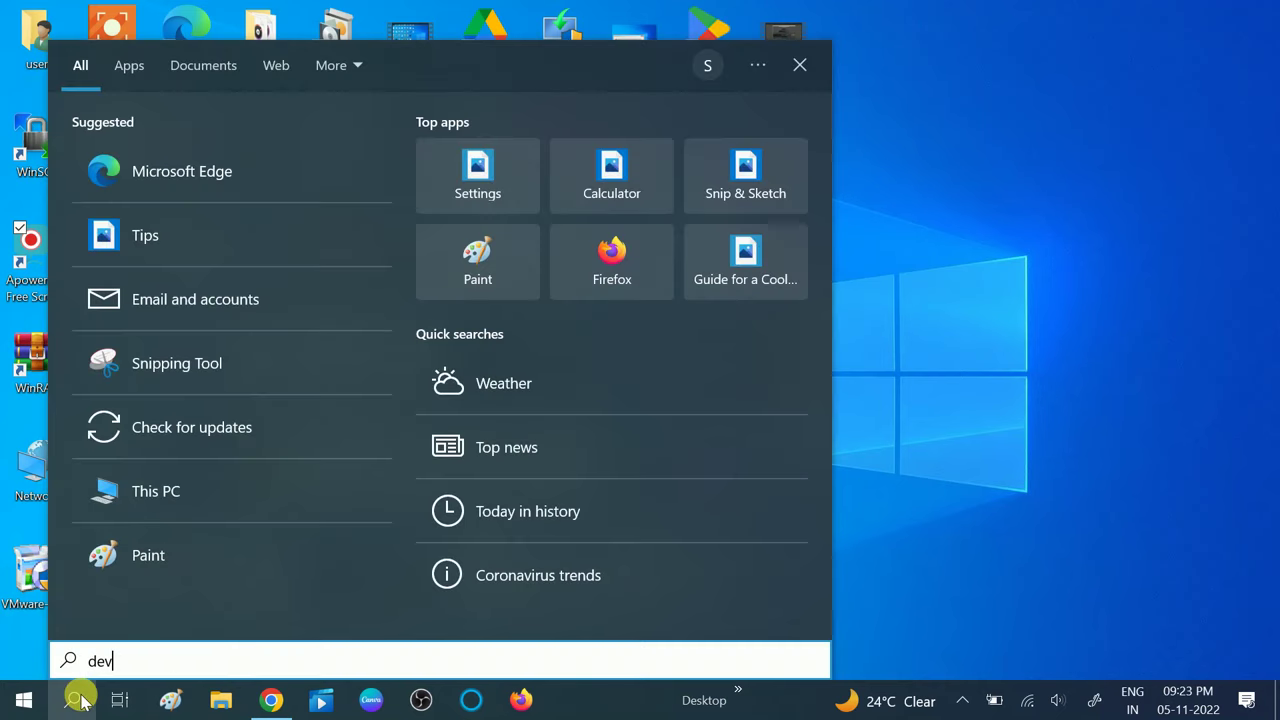
# Search for 'device' and open Device Manager from the best match
pyautogui.write('ic')
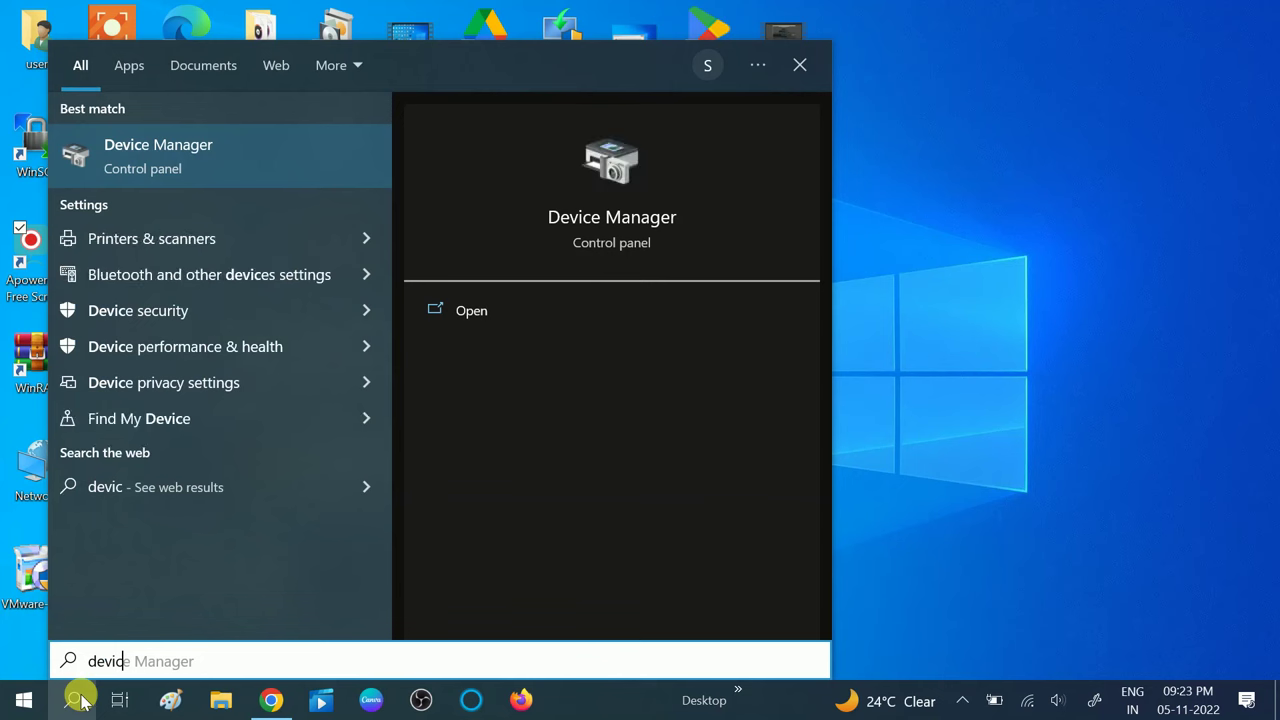
pyautogui.click(155, 162)
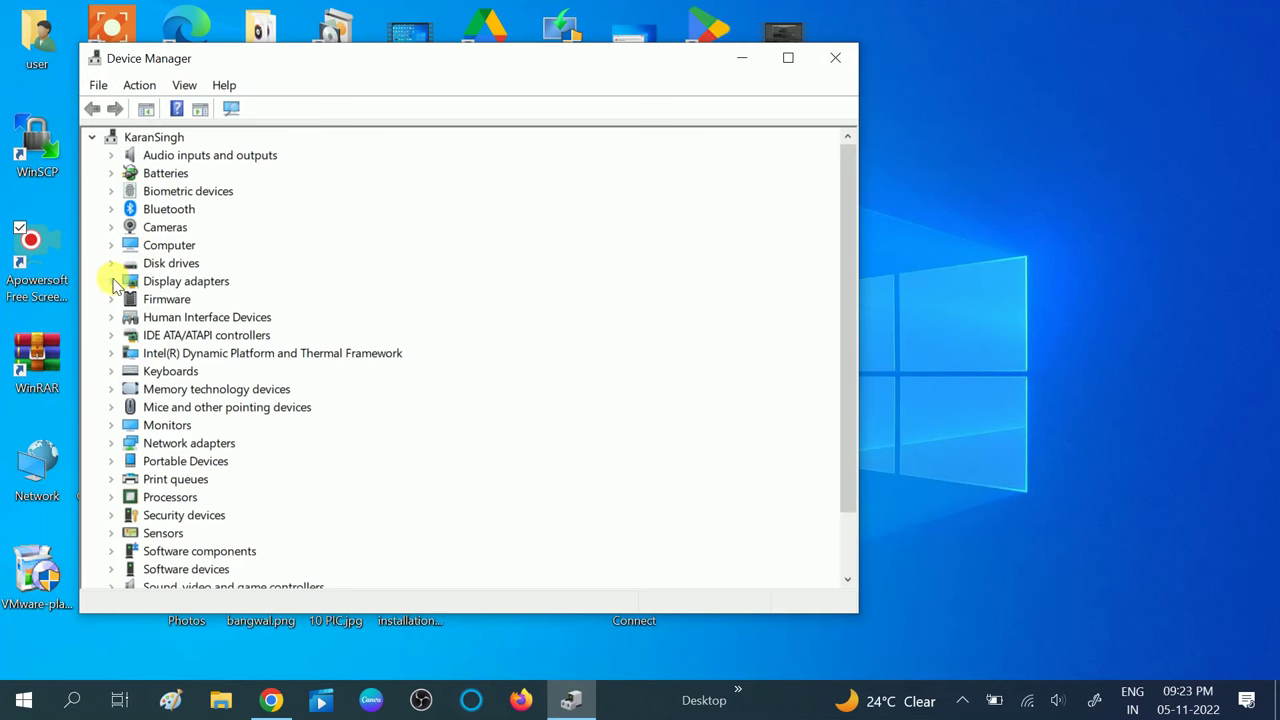
# Run an automatic driver search for Intel(R) HD Graphics 620, which finds the best driver already installed
pyautogui.click(112, 282)
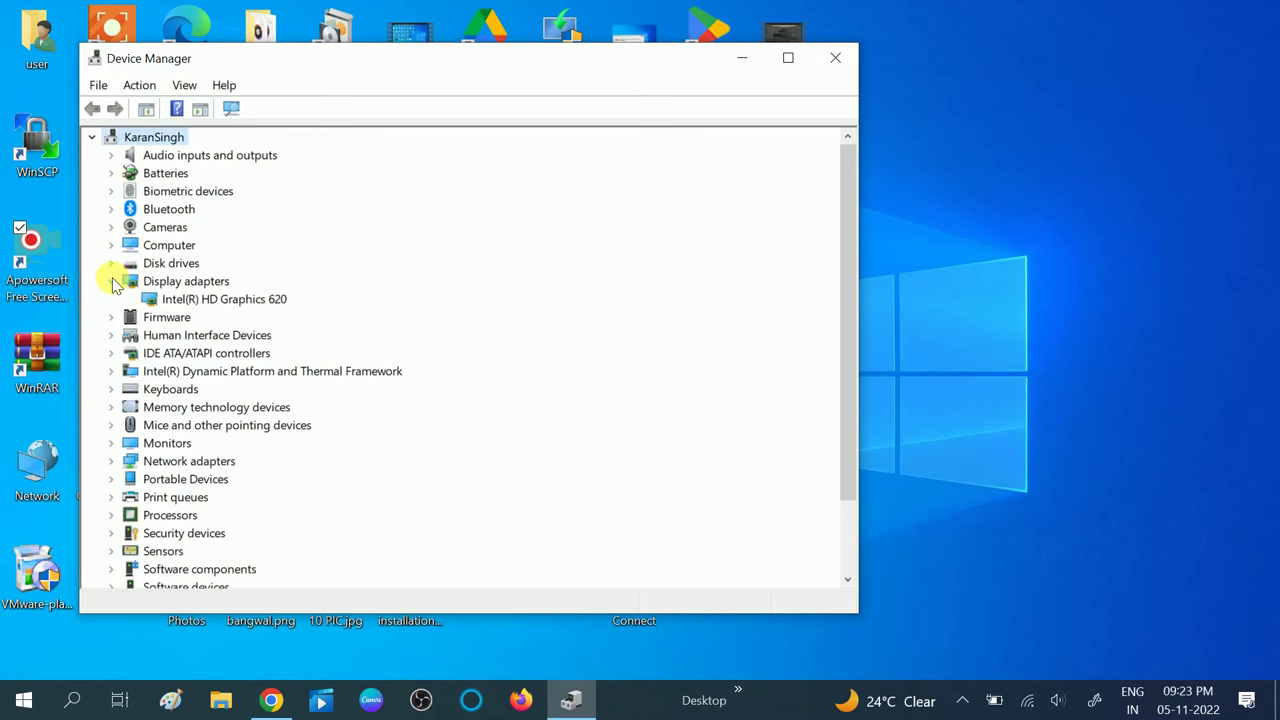
pyautogui.click(186, 302)
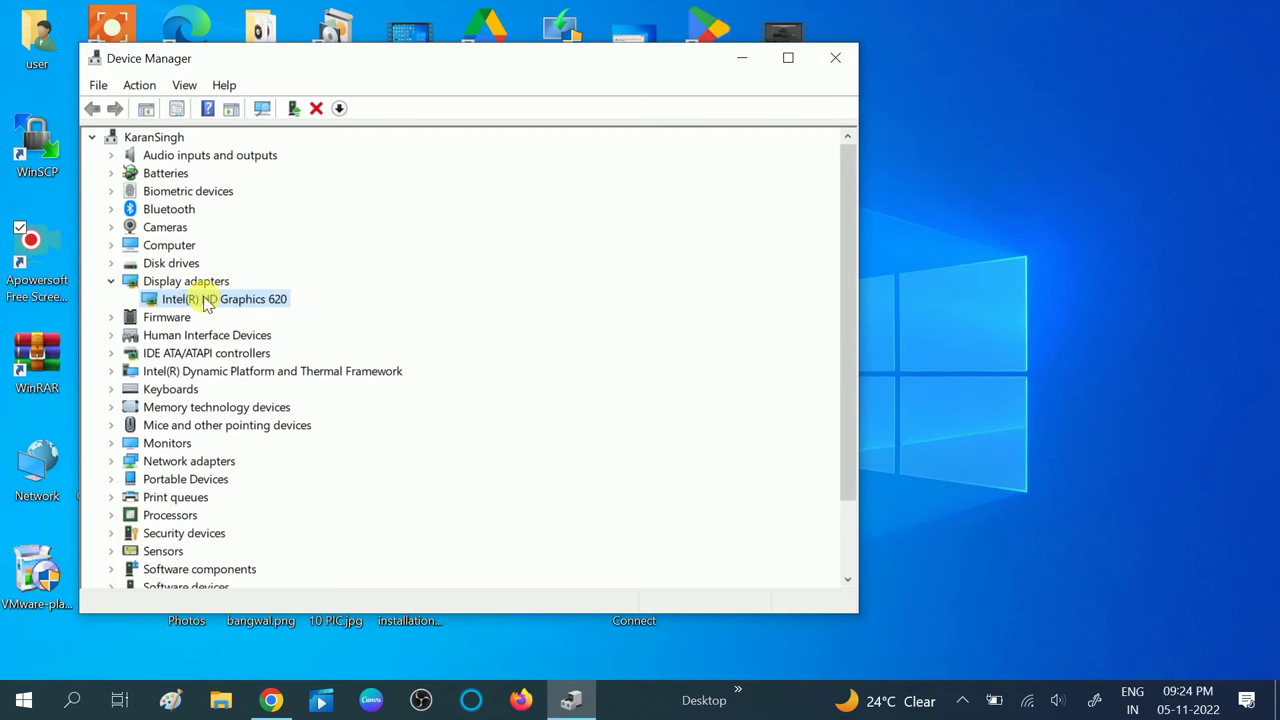
pyautogui.rightClick(212, 302)
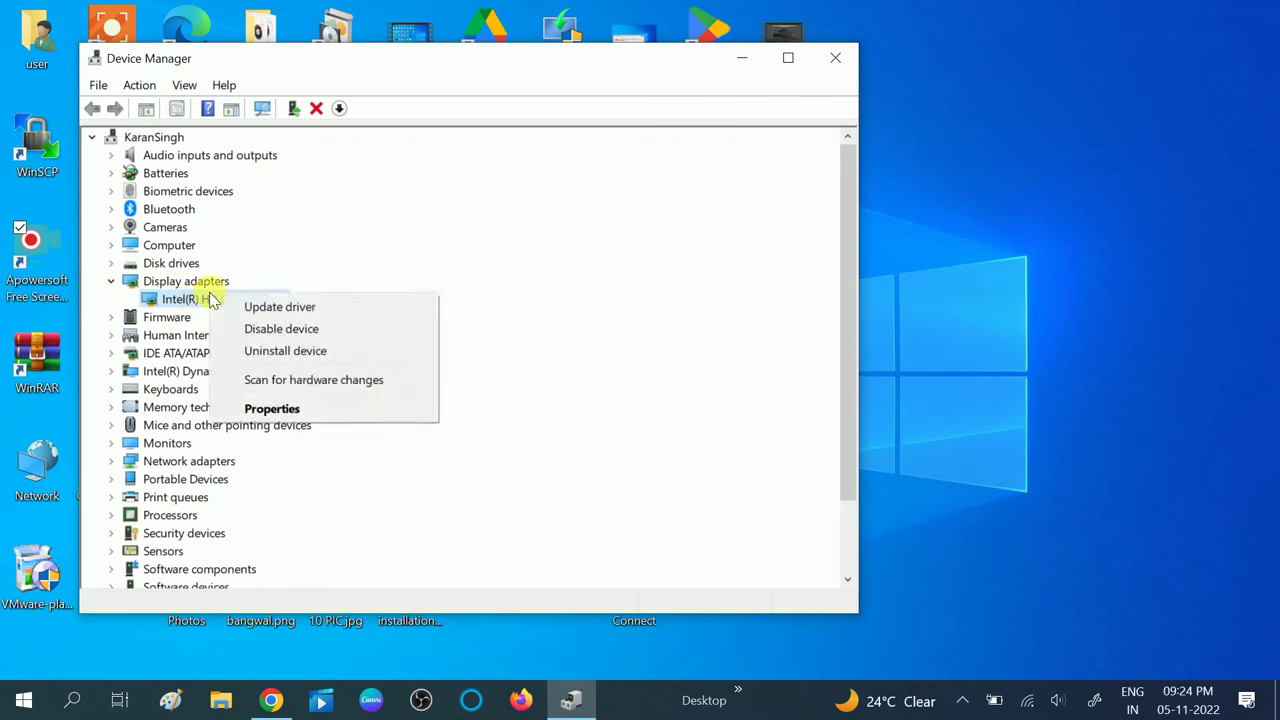
pyautogui.click(279, 307)
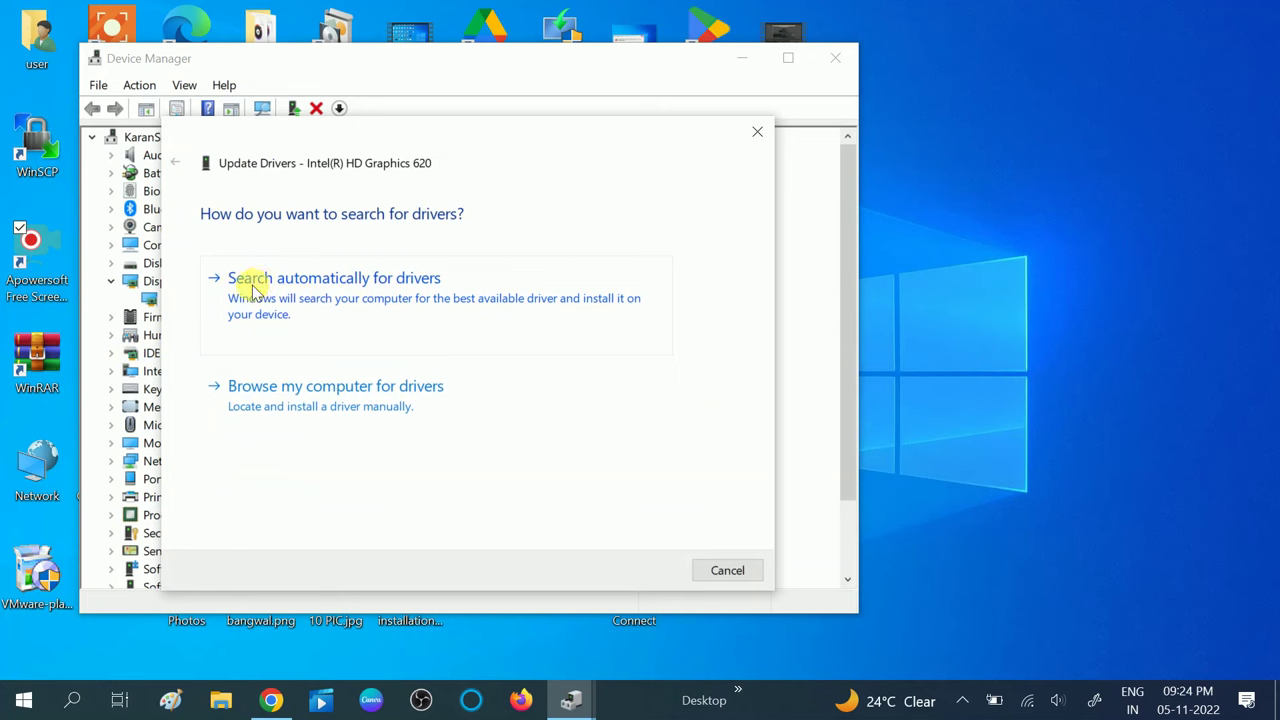
pyautogui.click(410, 292)
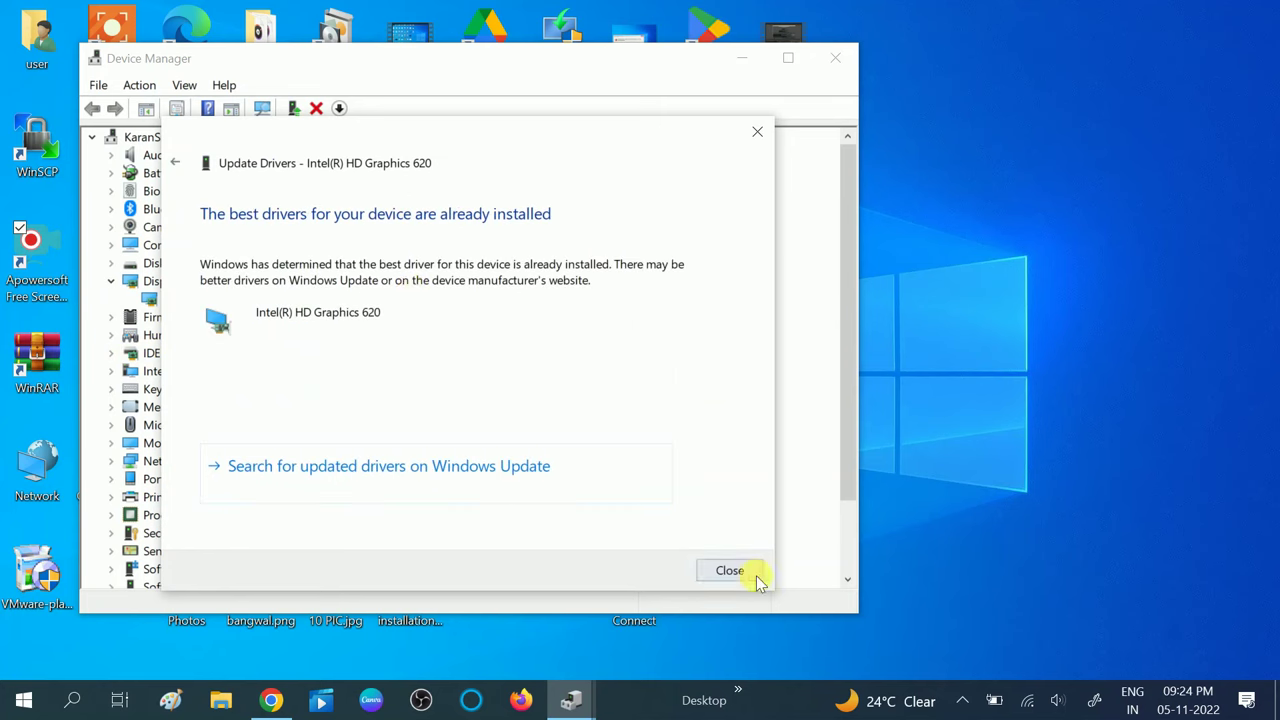
pyautogui.click(730, 571)
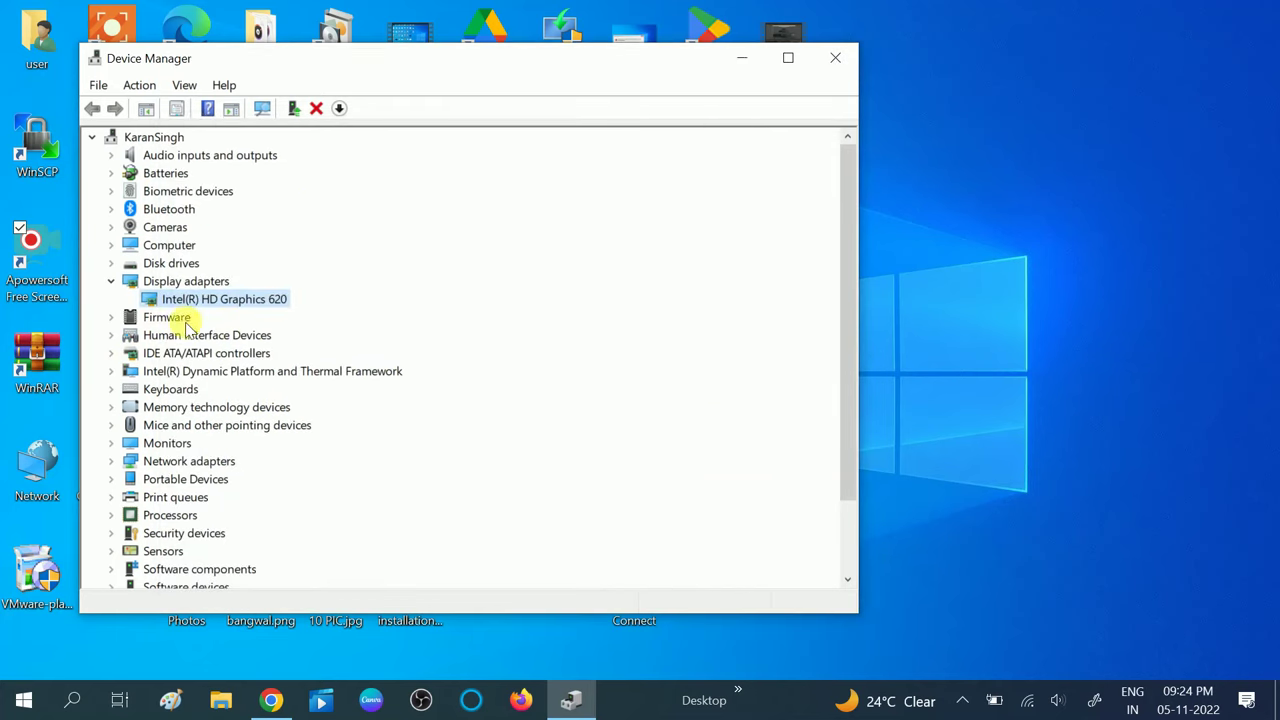
pyautogui.click(111, 281)
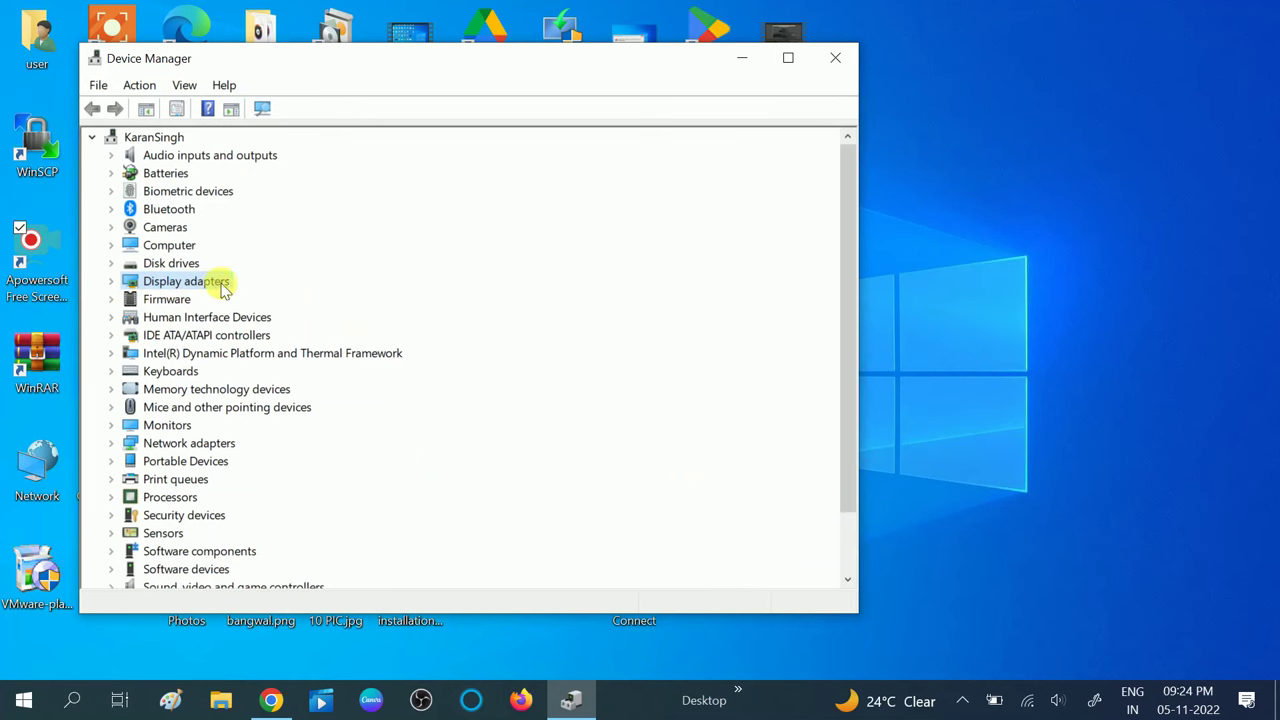
# Close Device Manager and open Display settings from the desktop's context menu
pyautogui.click(838, 60)
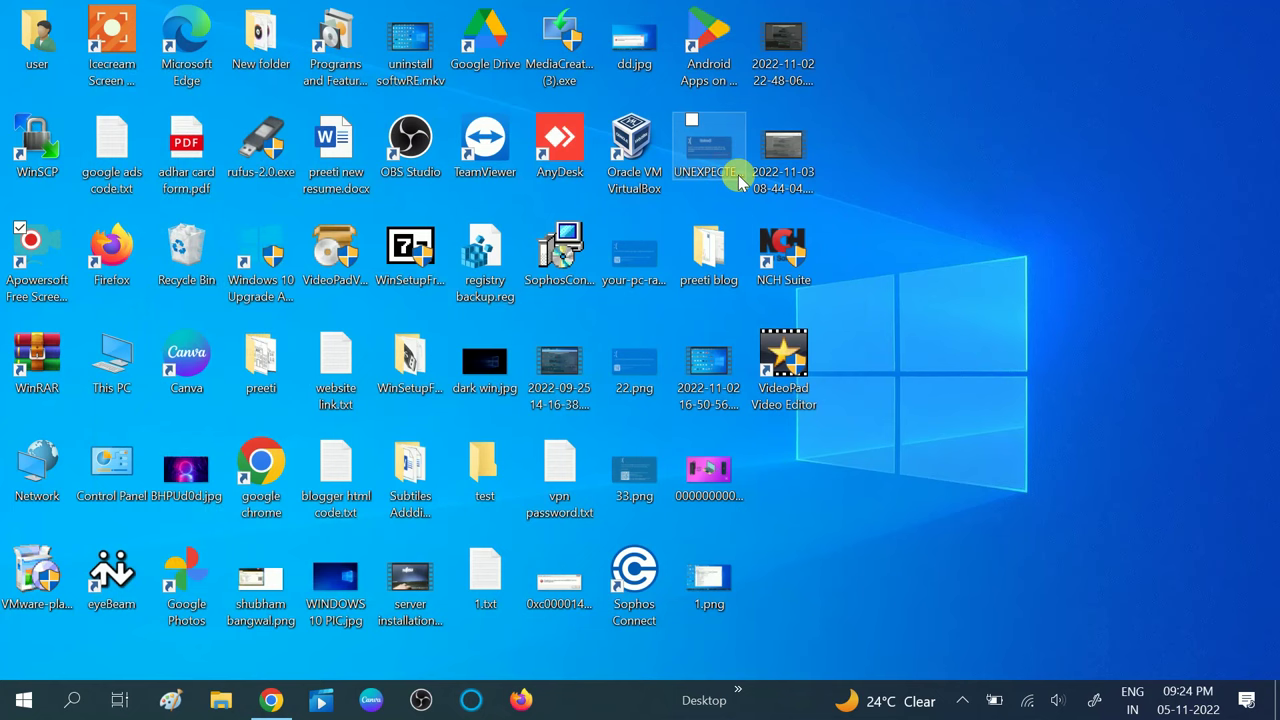
pyautogui.rightClick(927, 95)
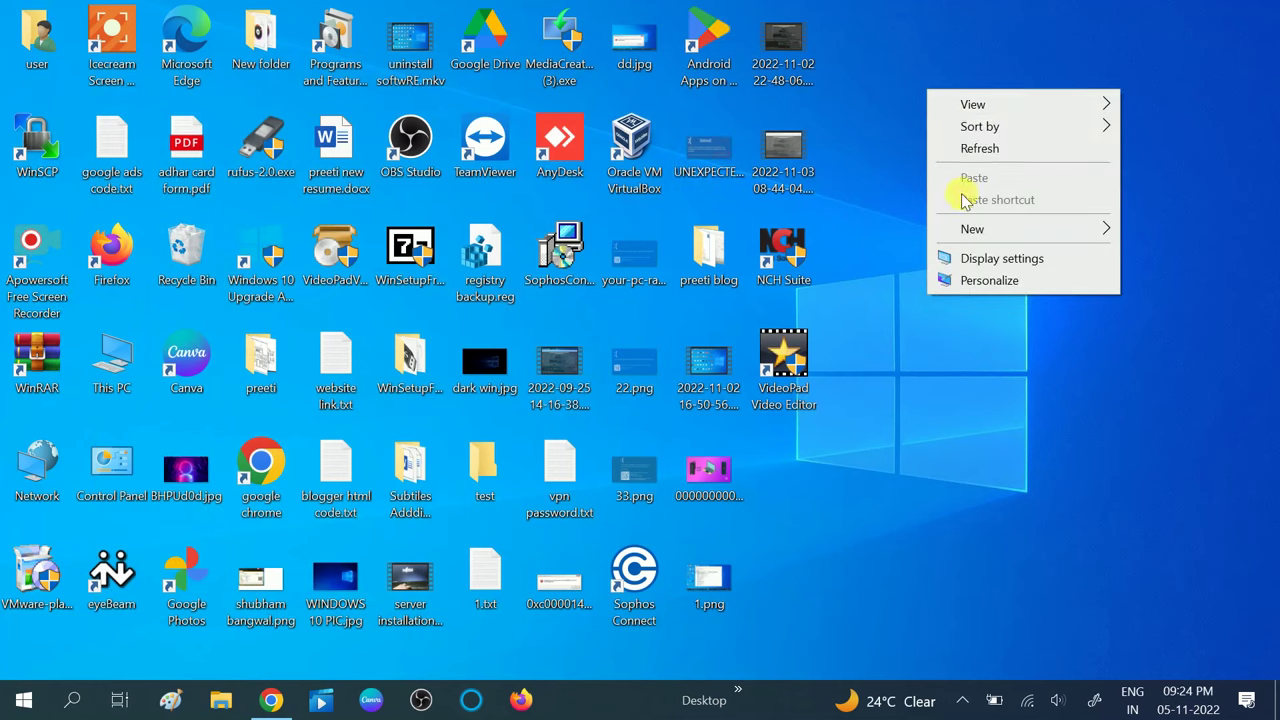
pyautogui.click(1005, 260)
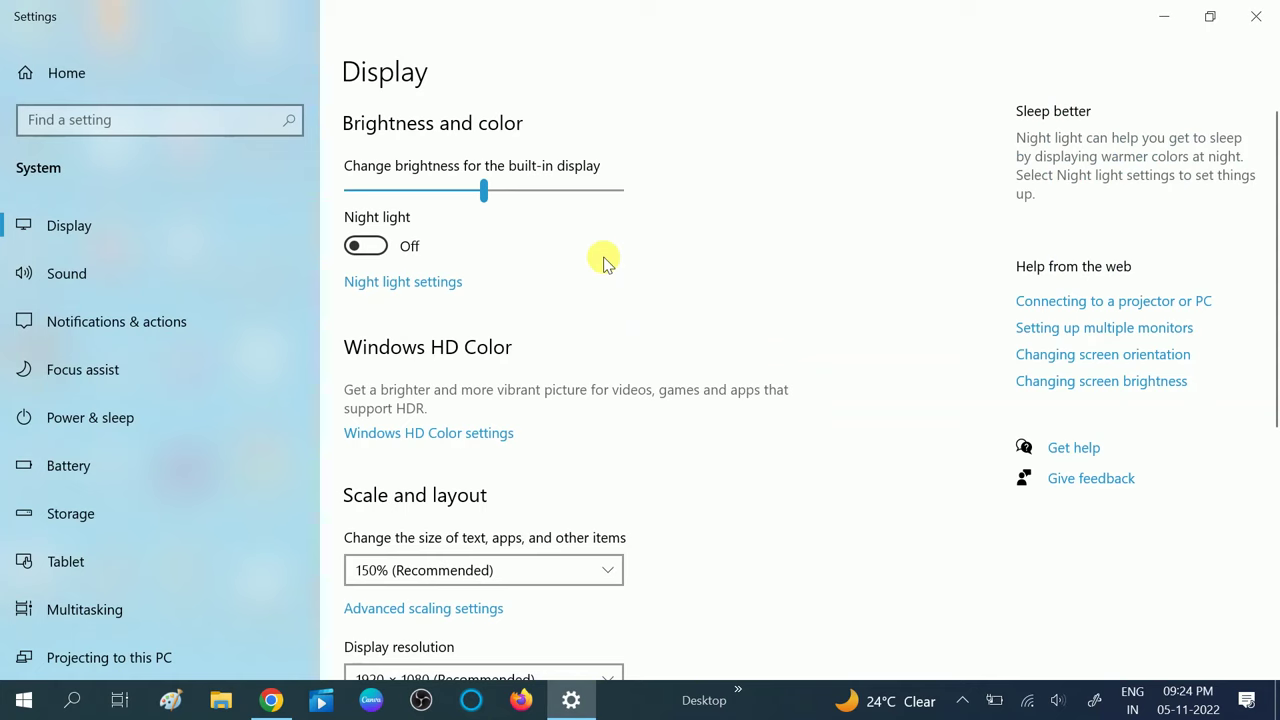
pyautogui.scroll(-2, 603, 262)
pyautogui.scroll(-1, 603, 262)
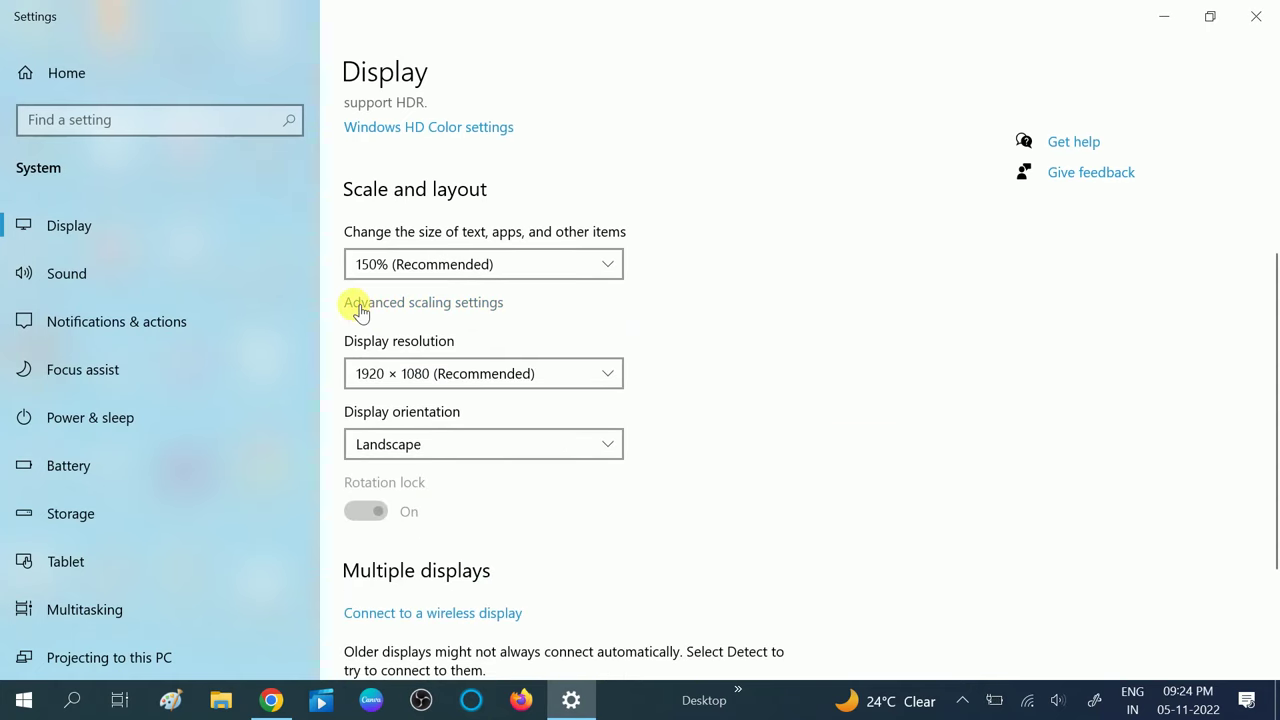
pyautogui.click(445, 302)
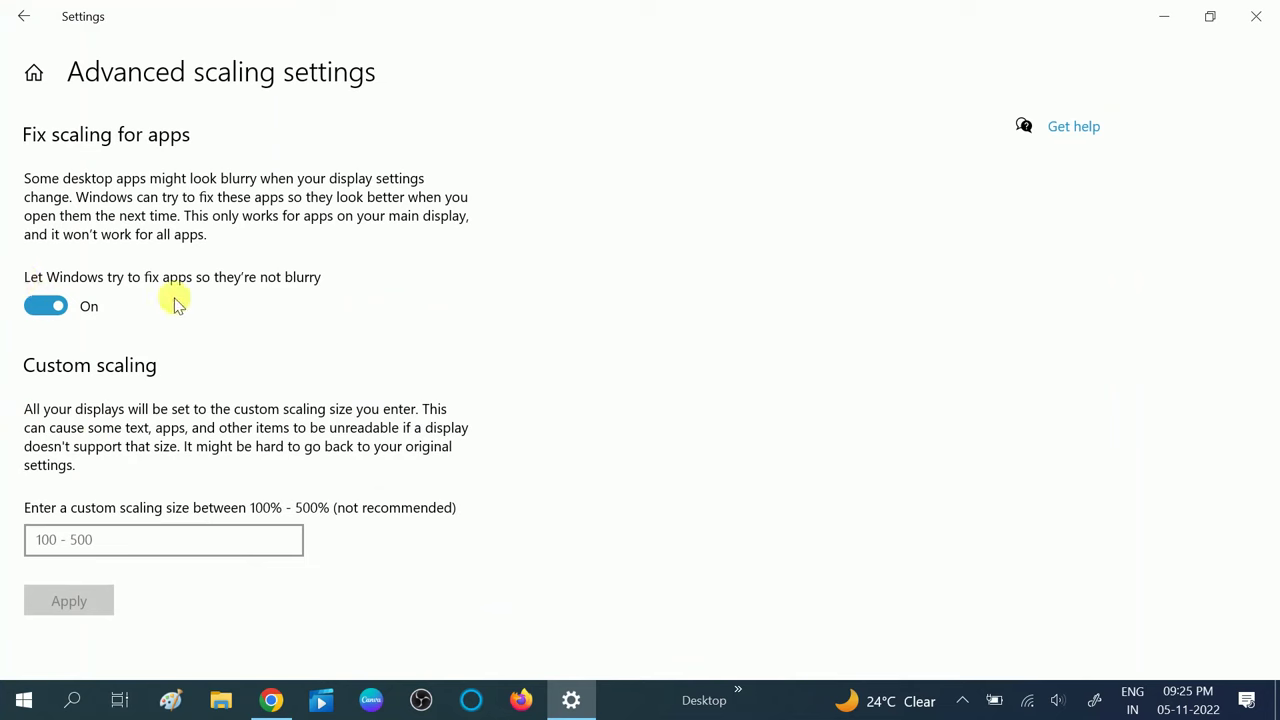
pyautogui.click(53, 311)
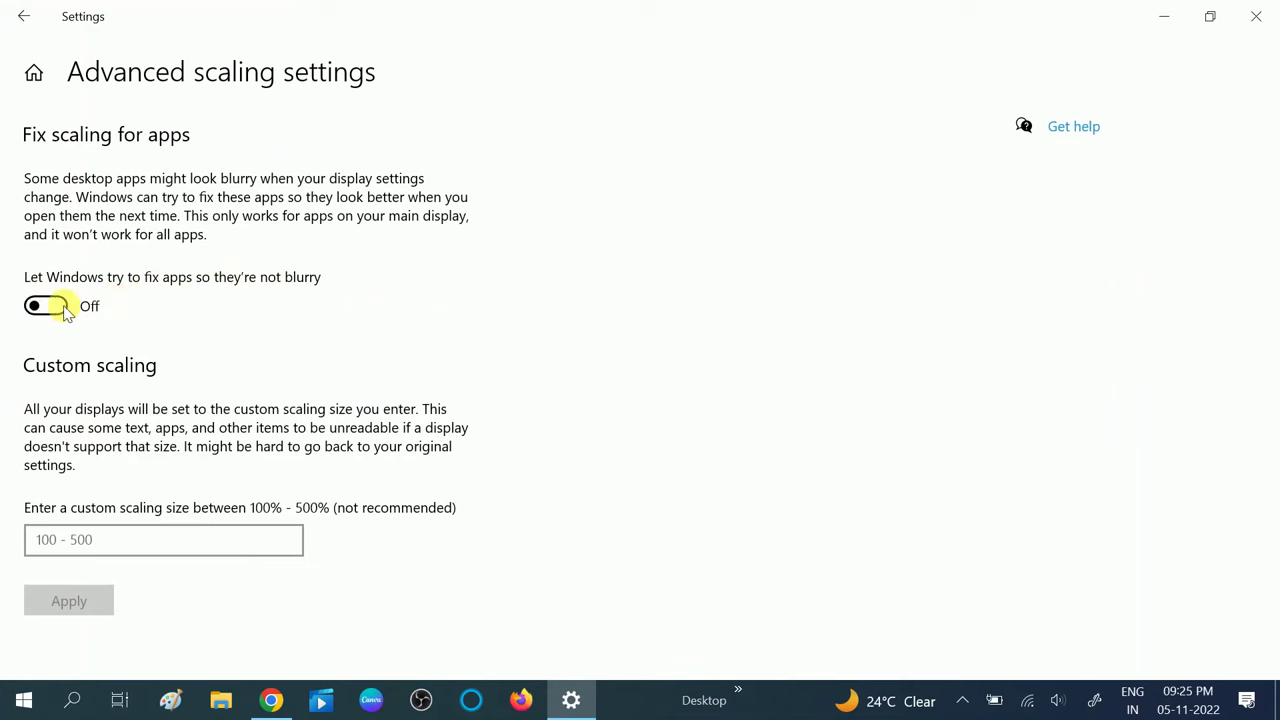
pyautogui.click(50, 308)
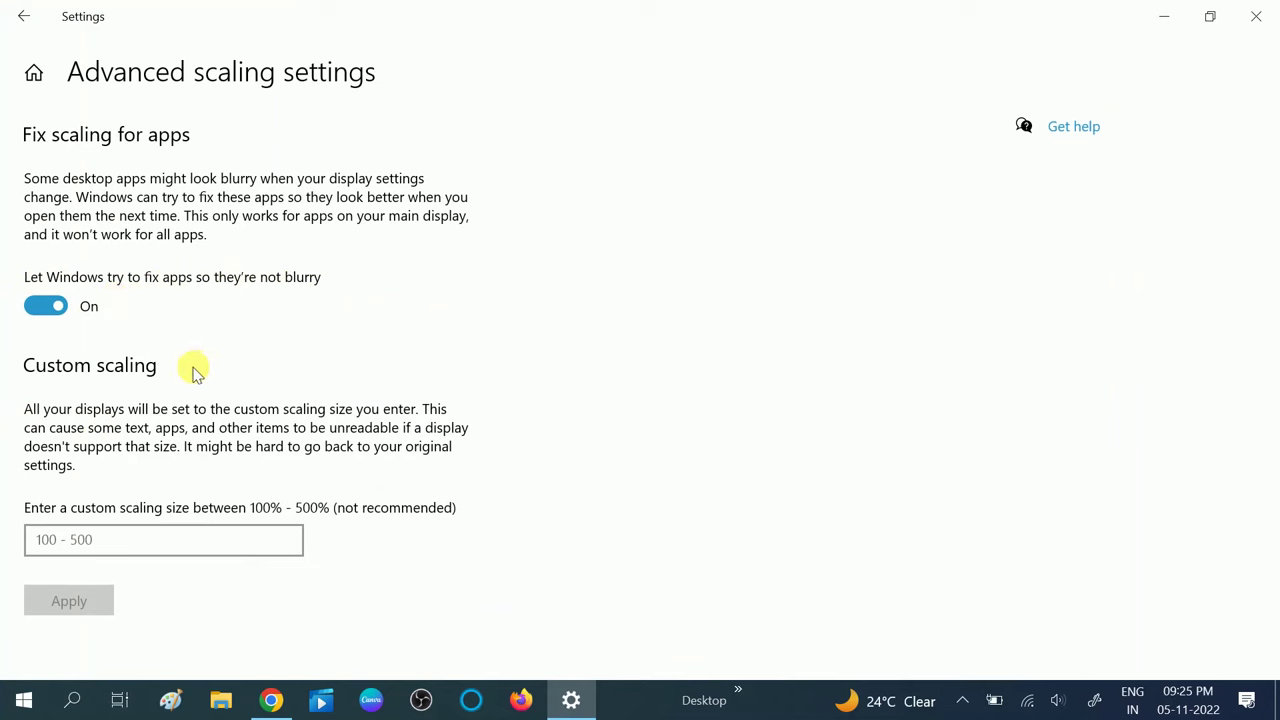
pyautogui.click(24, 18)
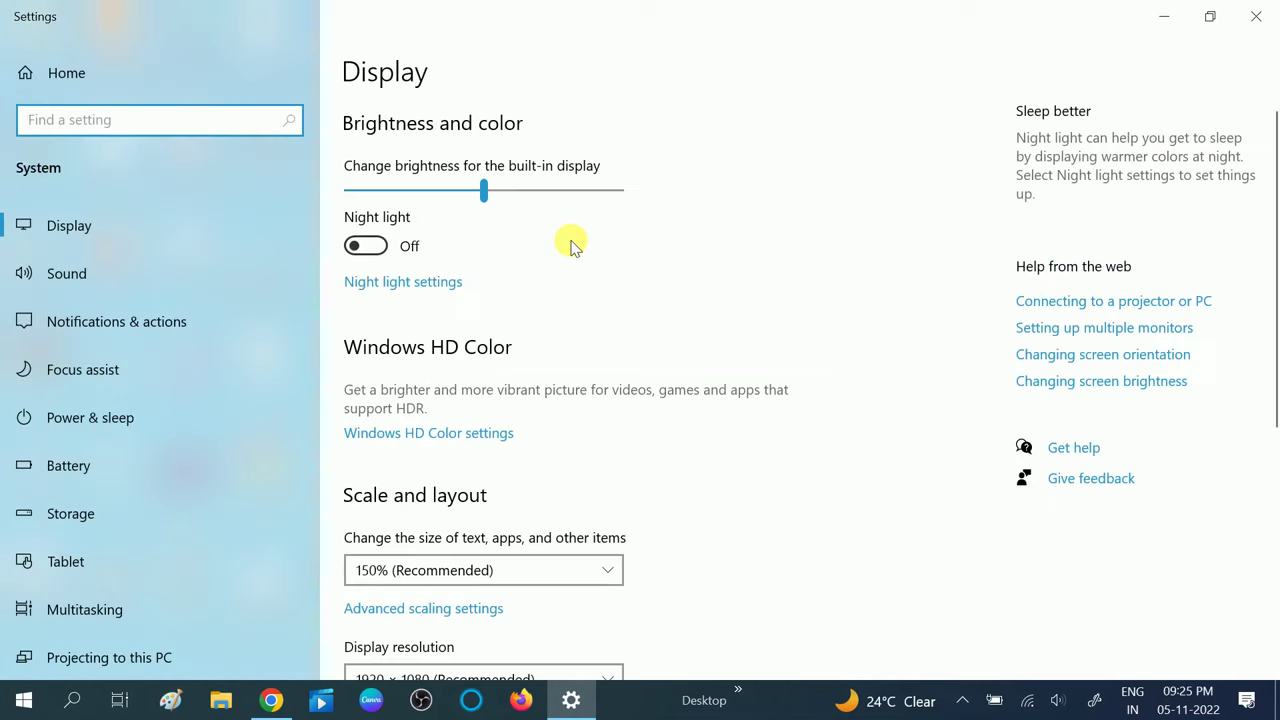
pyautogui.scroll(-5, 573, 245)
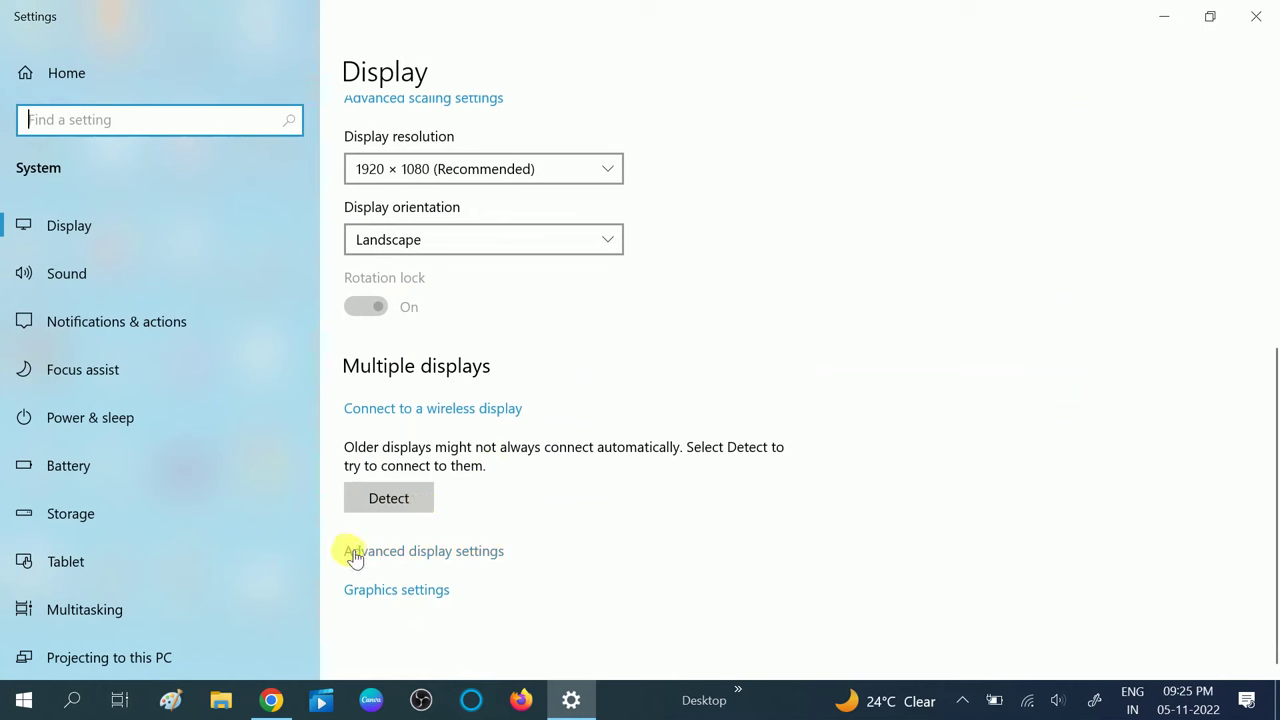
# In Advanced display settings, switch the refresh rate to 40.015 Hz and keep it
pyautogui.click(478, 556)
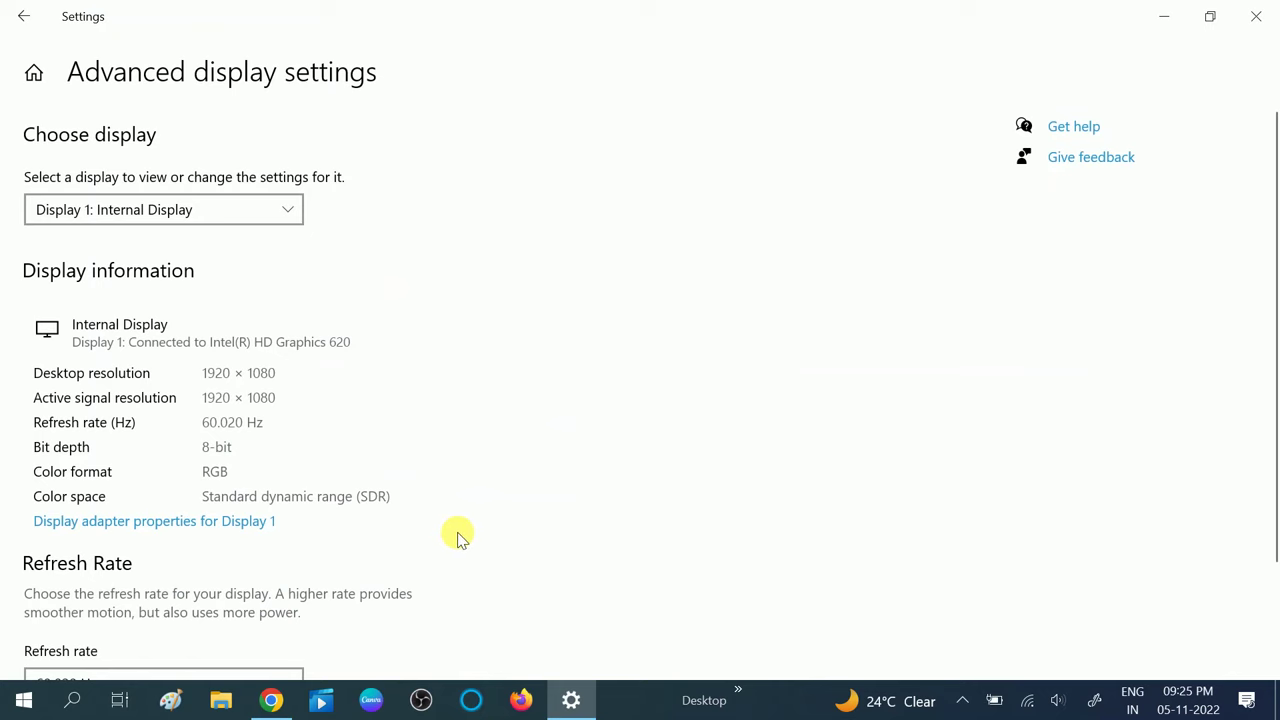
pyautogui.scroll(-2, 457, 538)
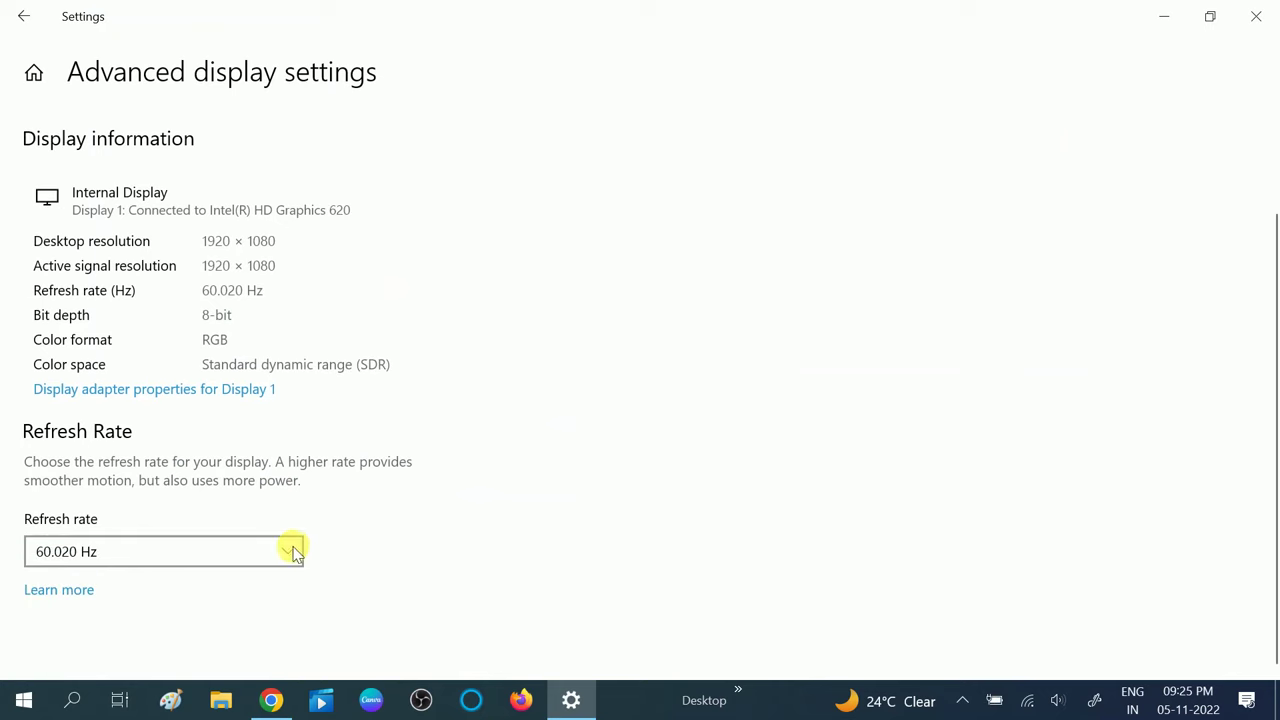
pyautogui.click(119, 551)
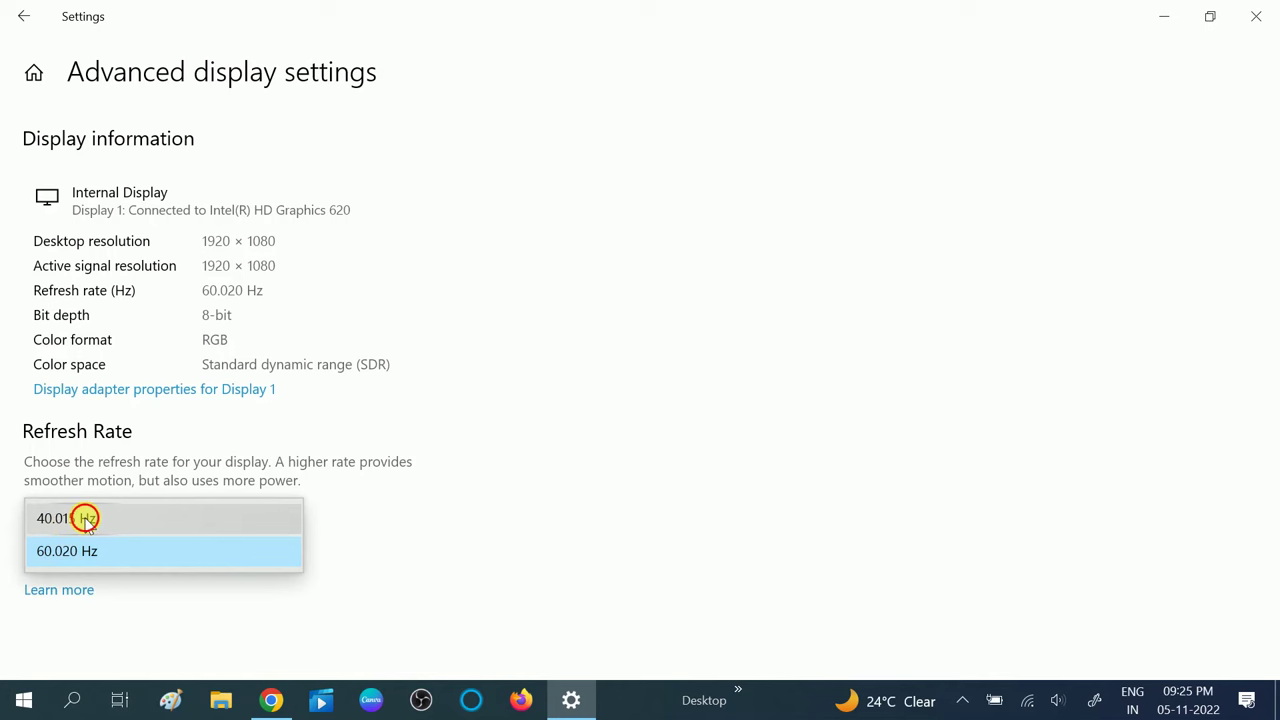
pyautogui.click(86, 519)
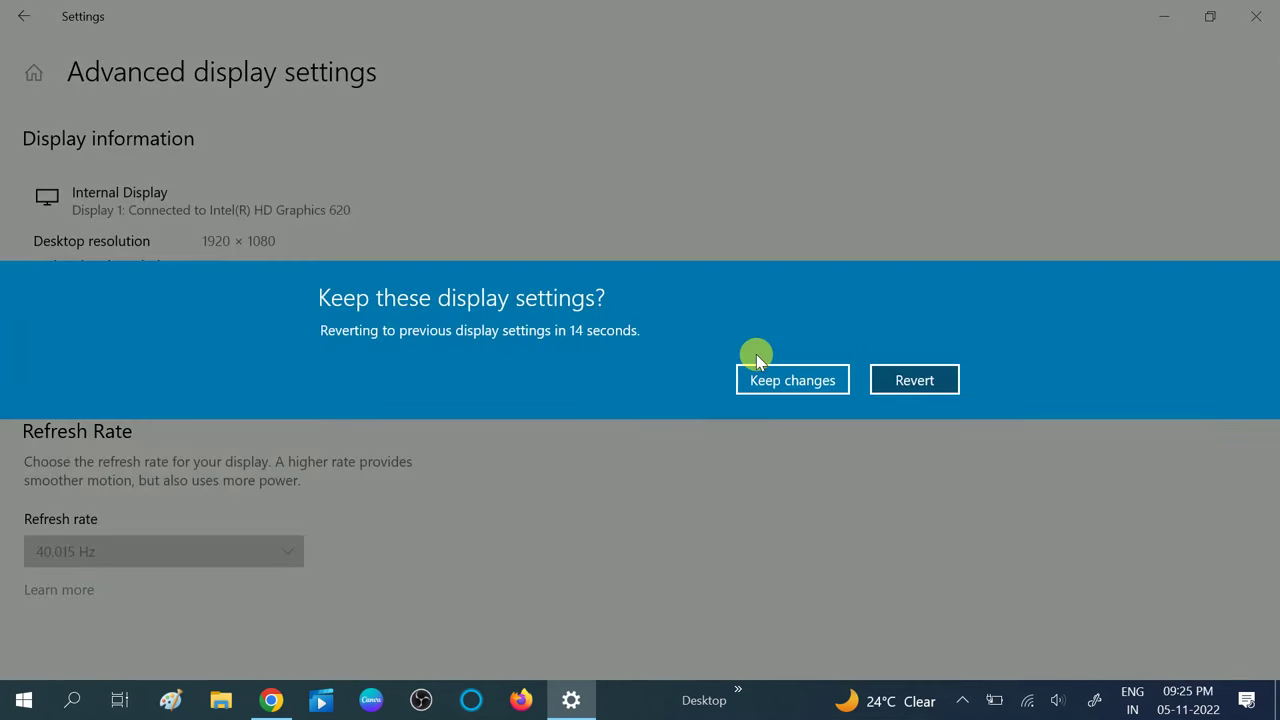
pyautogui.click(792, 383)
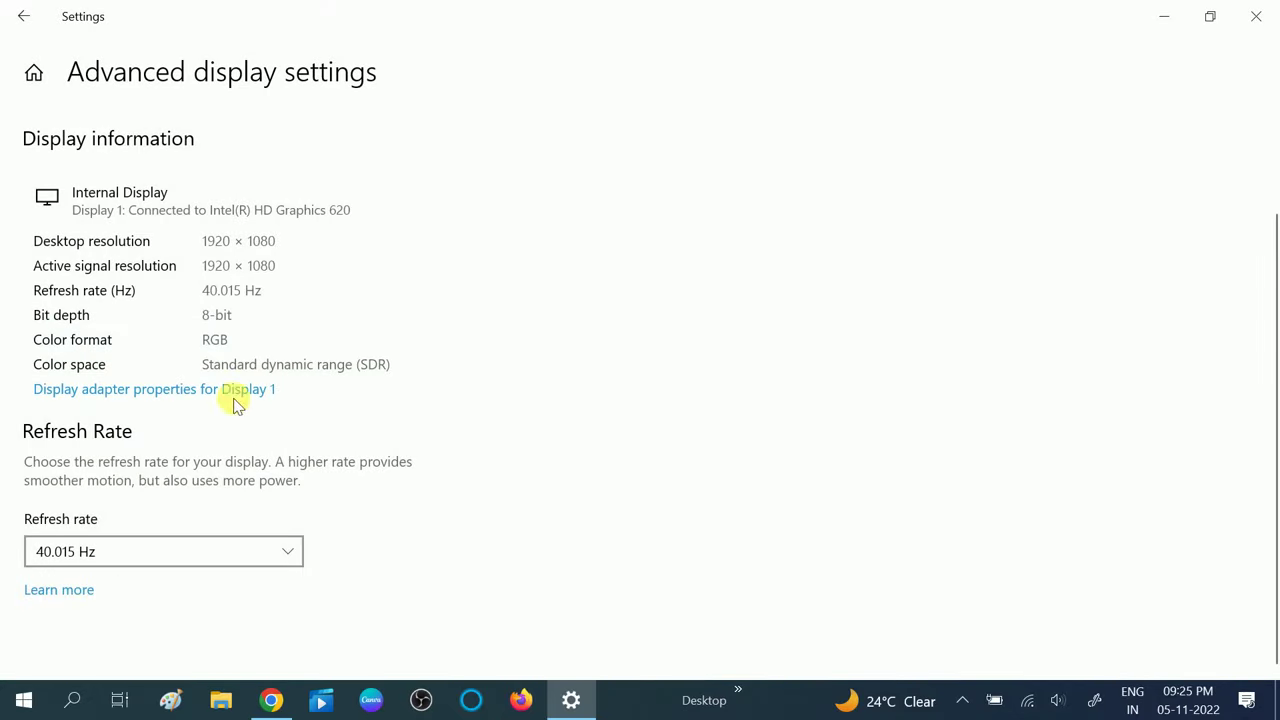
# Change the refresh rate back to 60.020 Hz and keep the change
pyautogui.click(248, 548)
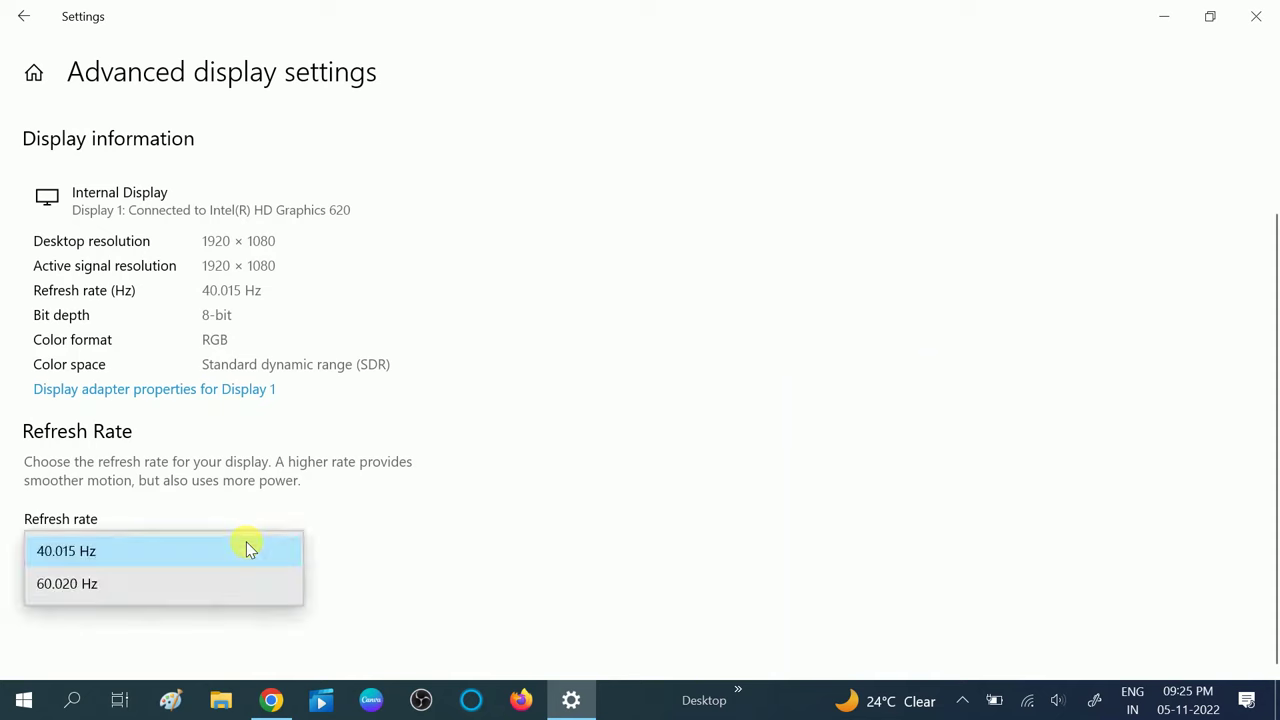
pyautogui.click(131, 583)
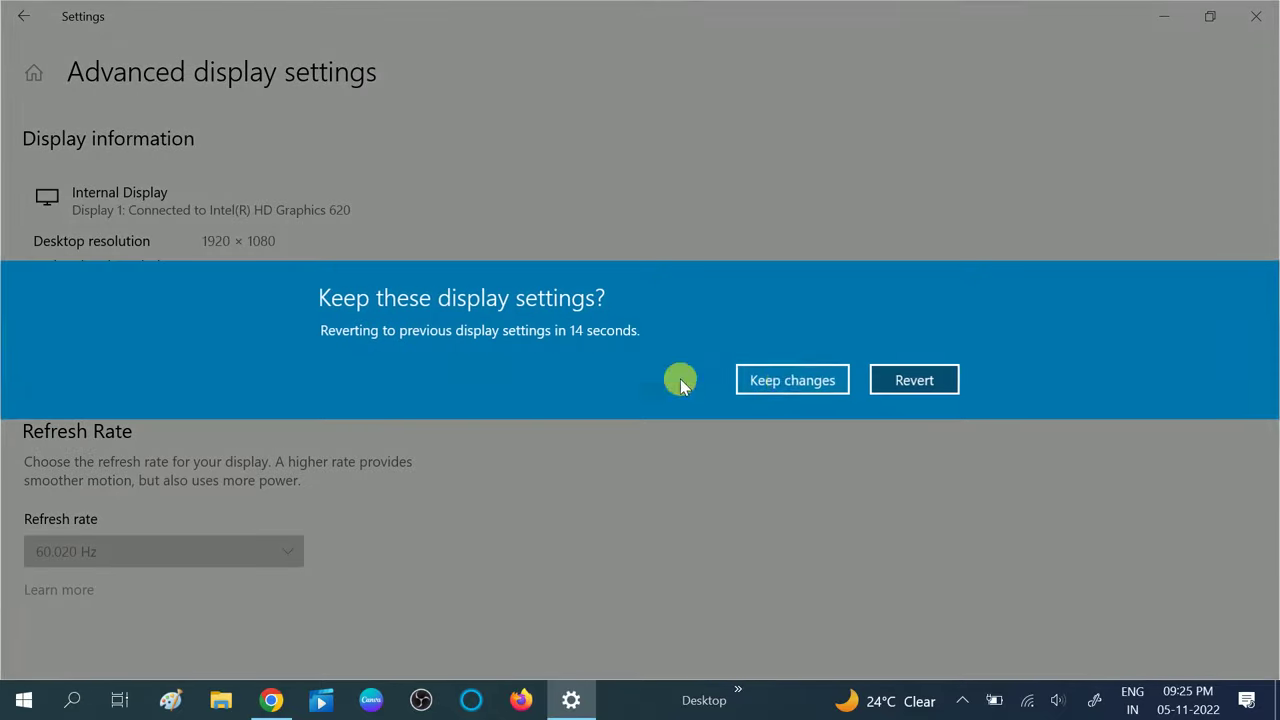
pyautogui.click(785, 382)
pyautogui.scroll(1, 255, 458)
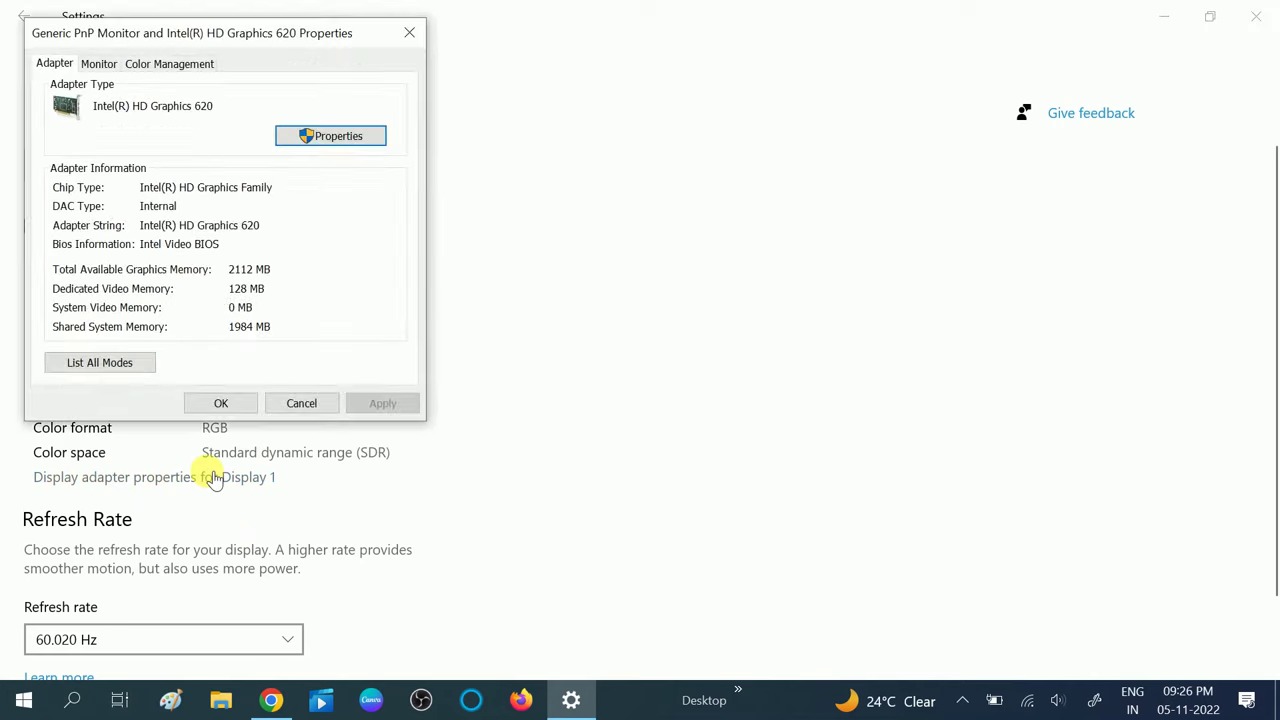
# Show the Intel(R) HD Graphics 620 driver details: Intel Corporation, version 31.0.101.2111
pyautogui.click(345, 148)
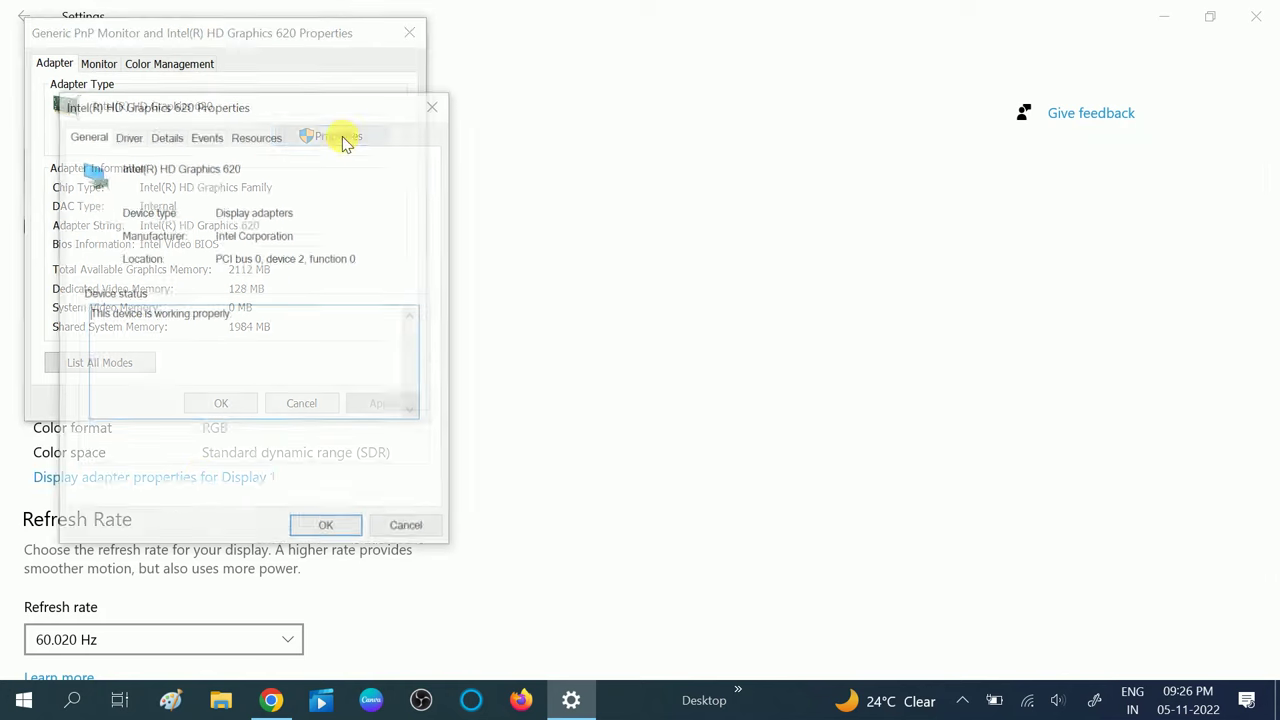
pyautogui.click(127, 137)
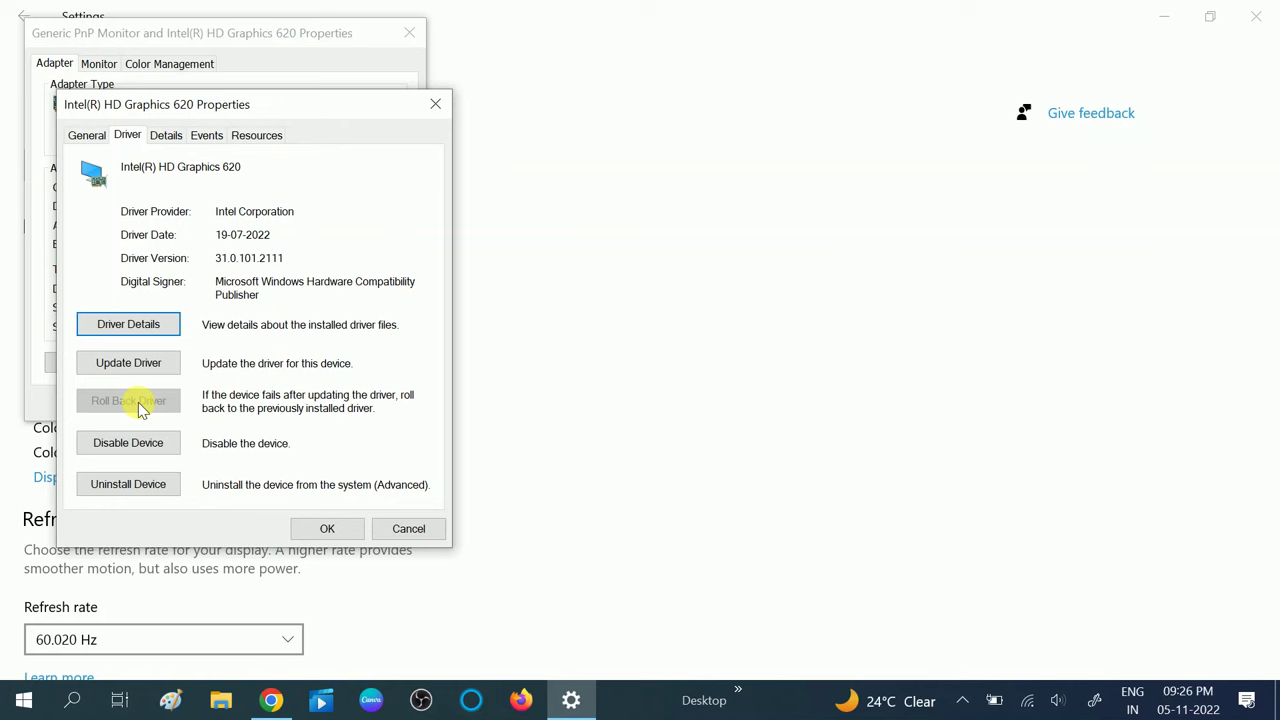
# Reinstall the Intel(R) HD Graphics 620 driver by picking it from the computer's available-driver list
pyautogui.click(125, 363)
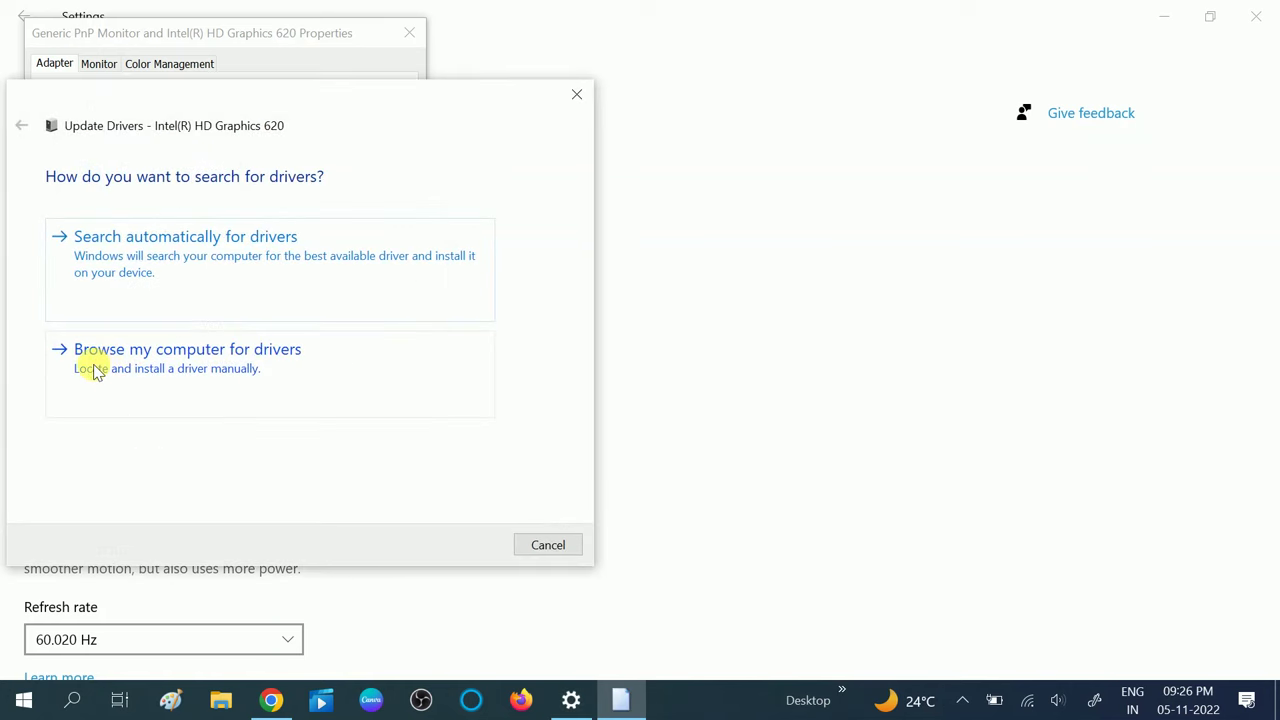
pyautogui.click(245, 370)
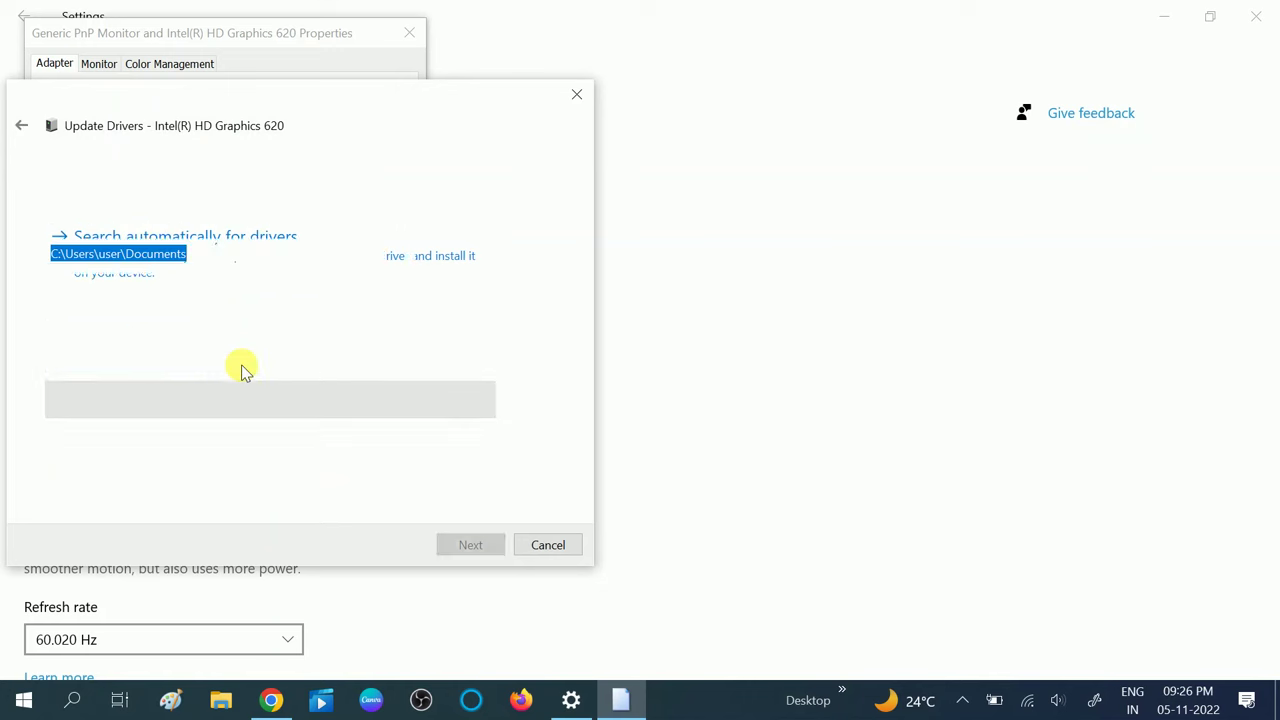
pyautogui.click(140, 420)
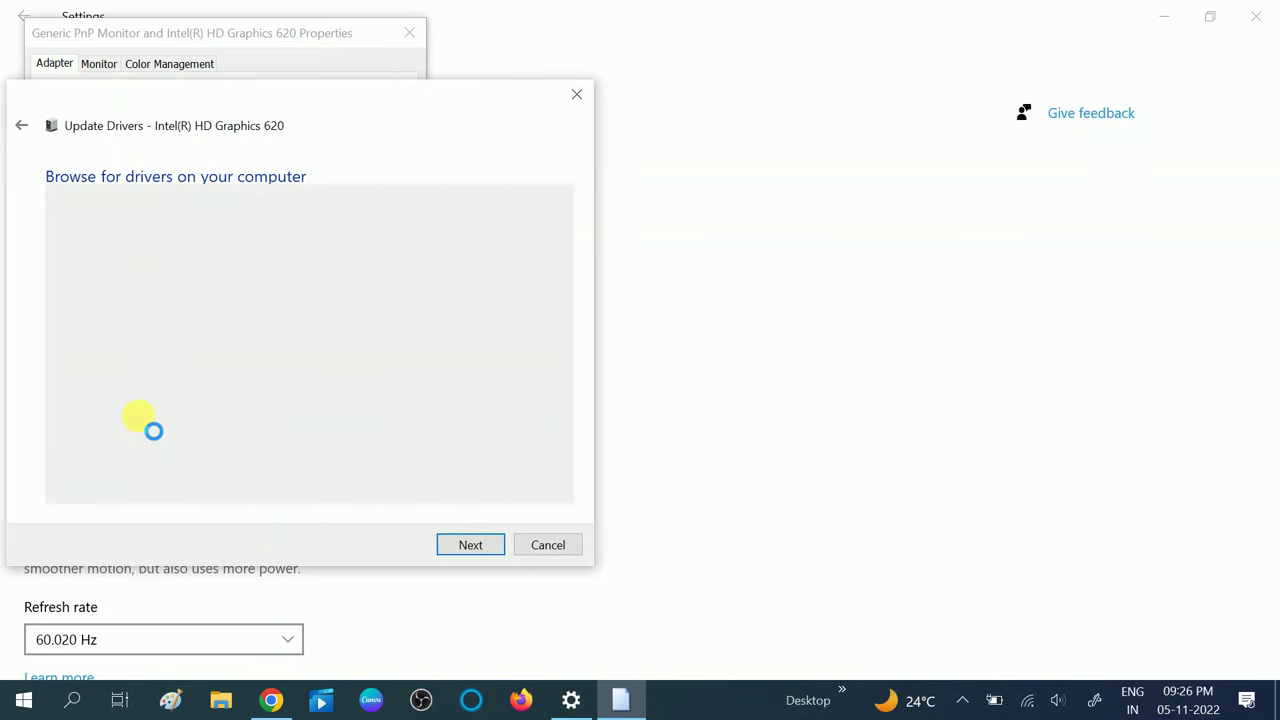
pyautogui.click(150, 352)
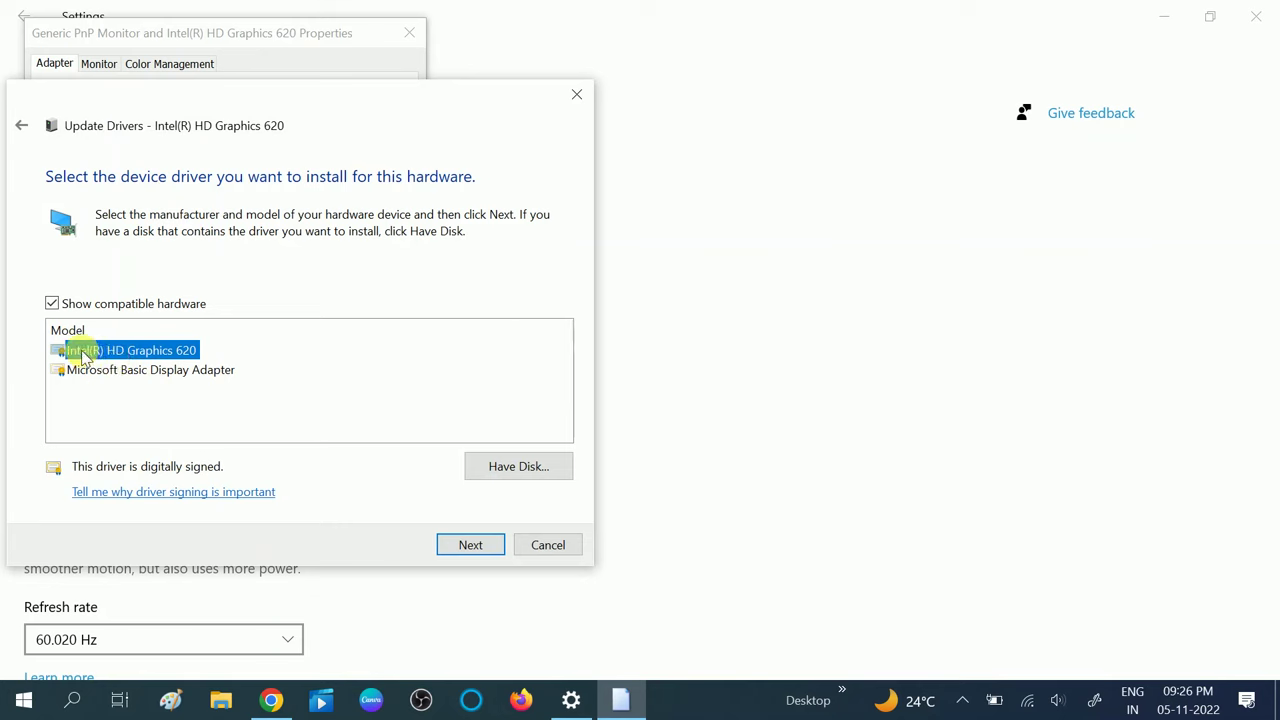
pyautogui.click(141, 371)
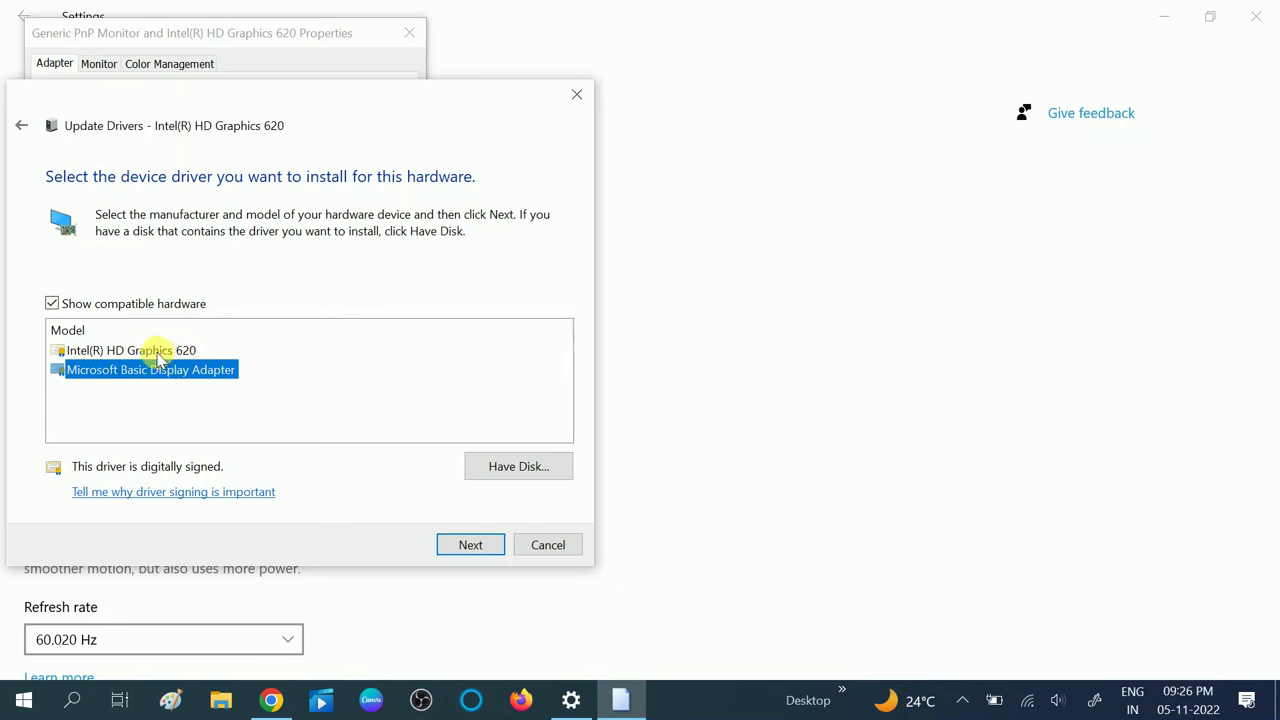
pyautogui.click(157, 352)
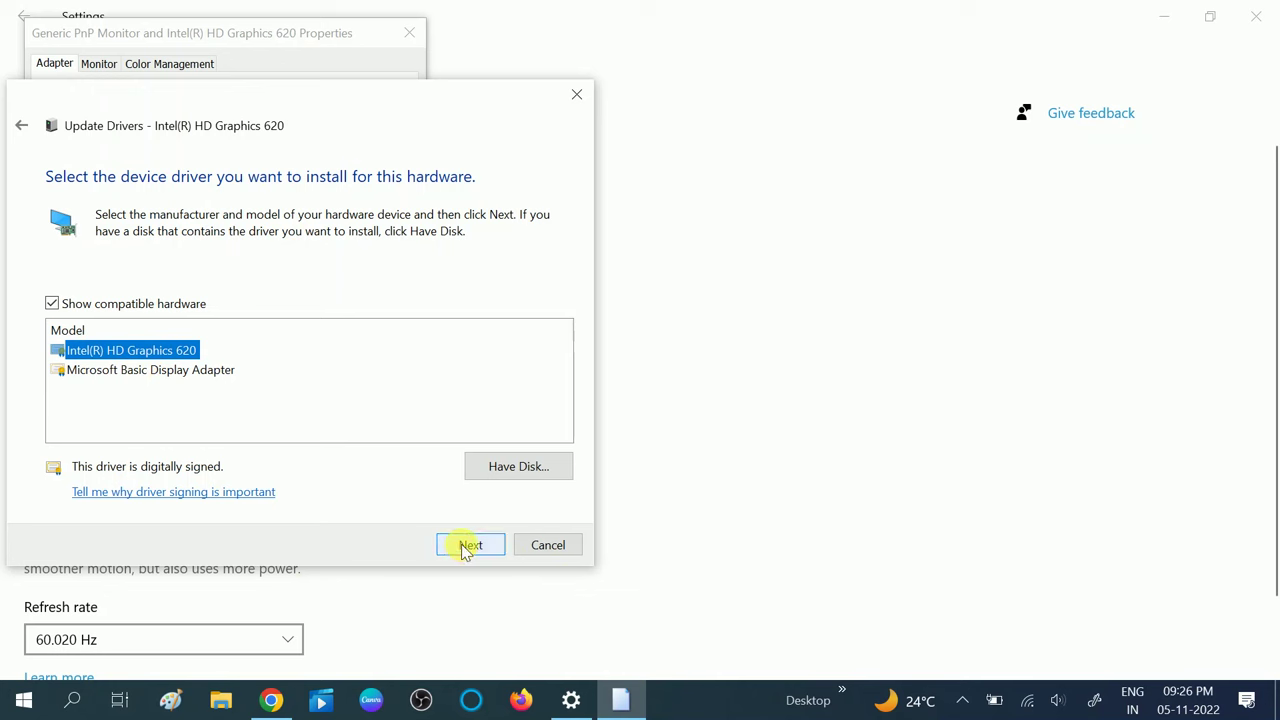
pyautogui.click(577, 94)
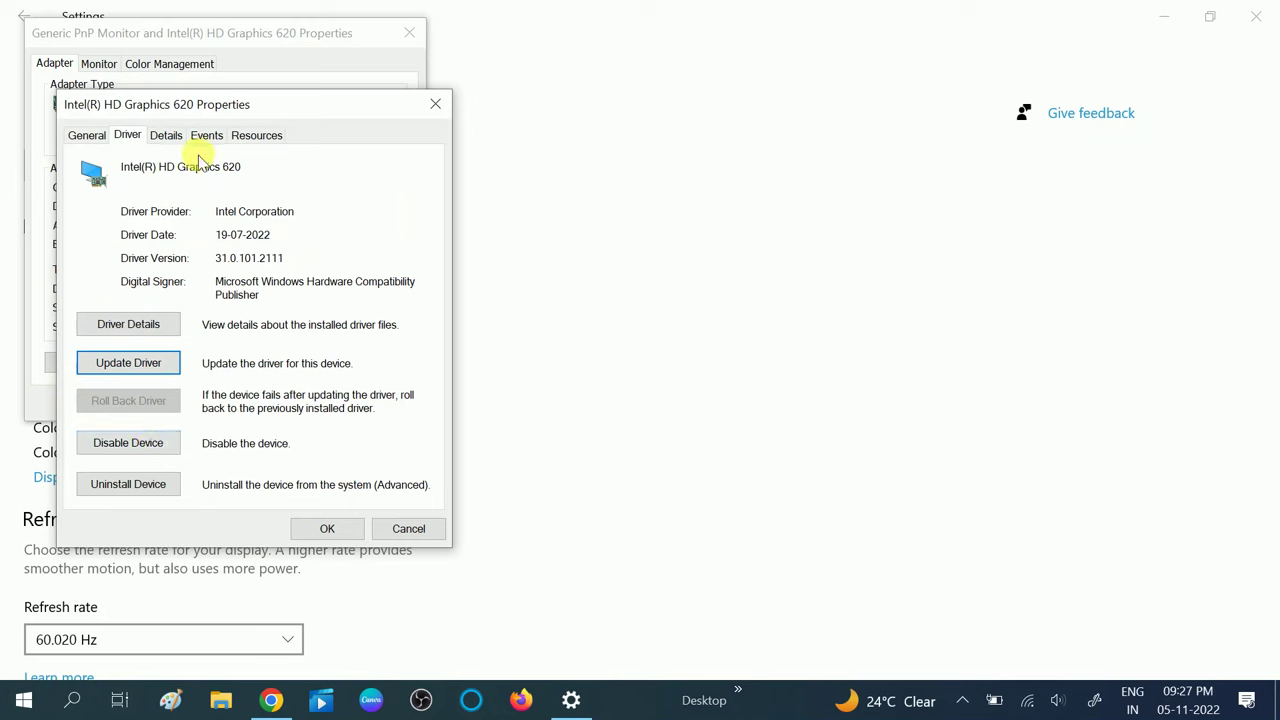
# Cancel uninstalling the graphics device and close the Intel(R) HD Graphics 620 properties
pyautogui.click(124, 486)
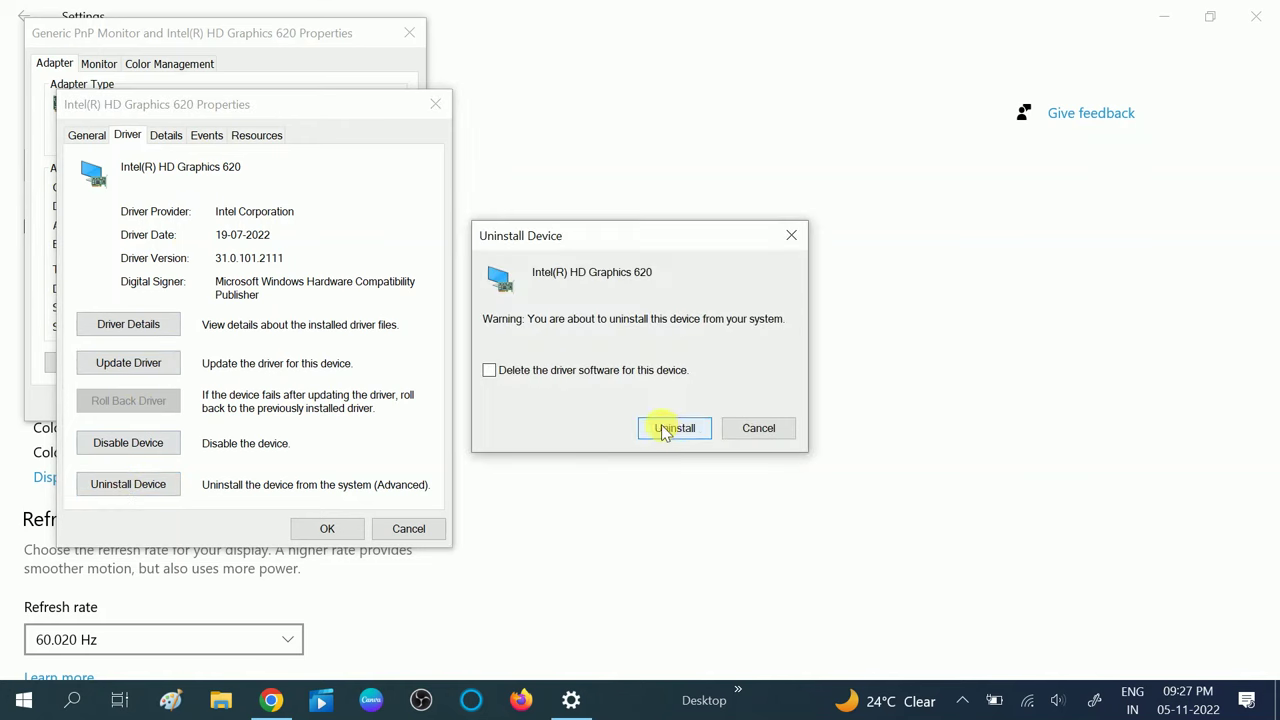
pyautogui.click(791, 235)
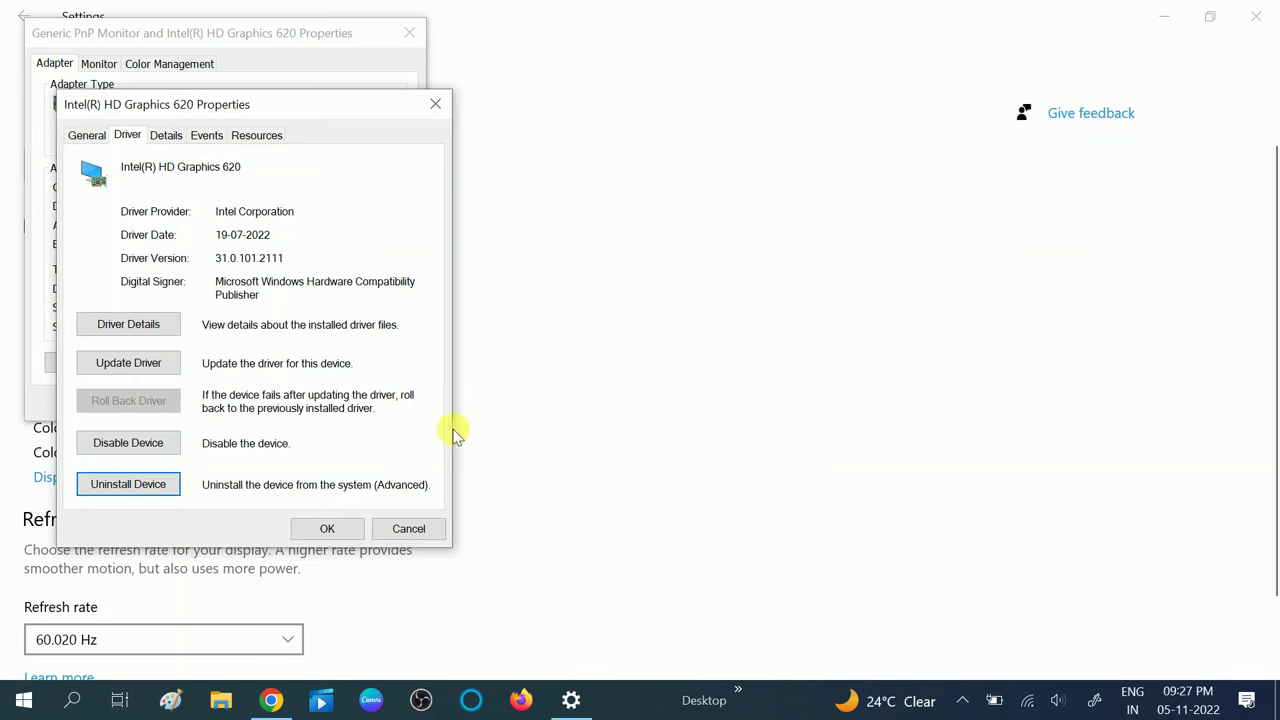
pyautogui.click(330, 532)
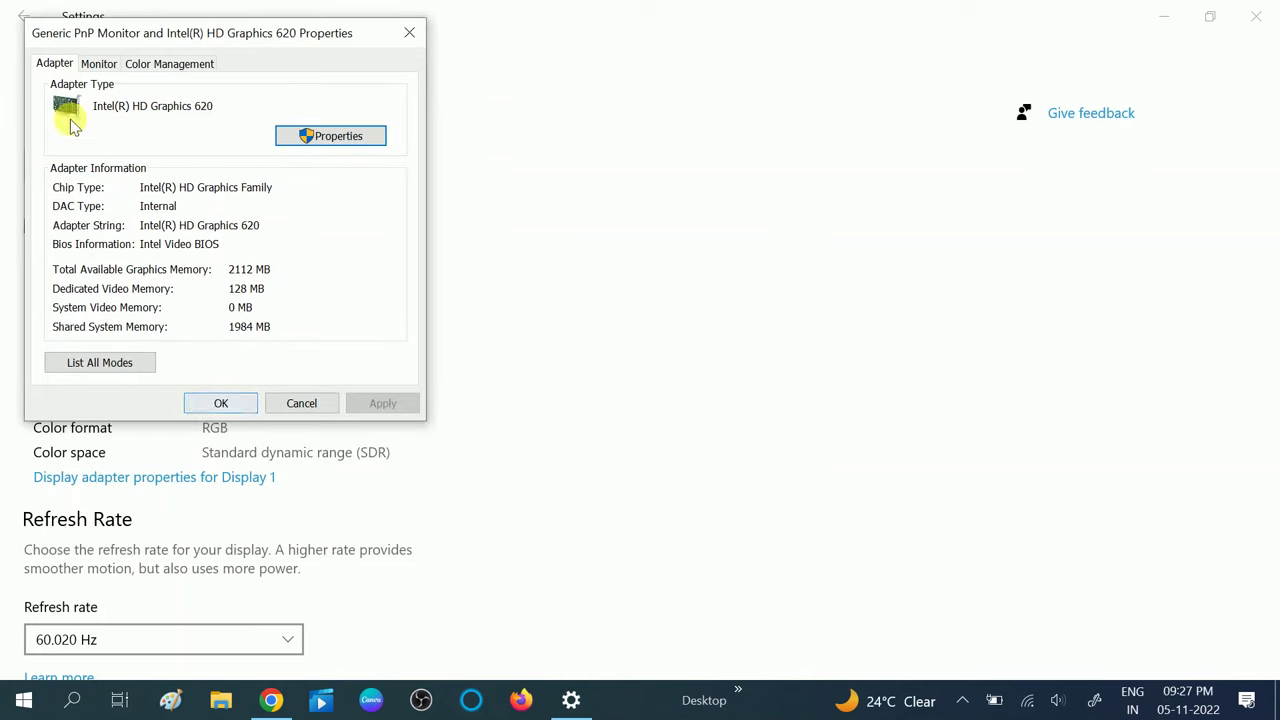
# Review the Monitor, Adapter and Color Management tabs, leaving 60 Hertz, then close the adapter properties
pyautogui.click(112, 66)
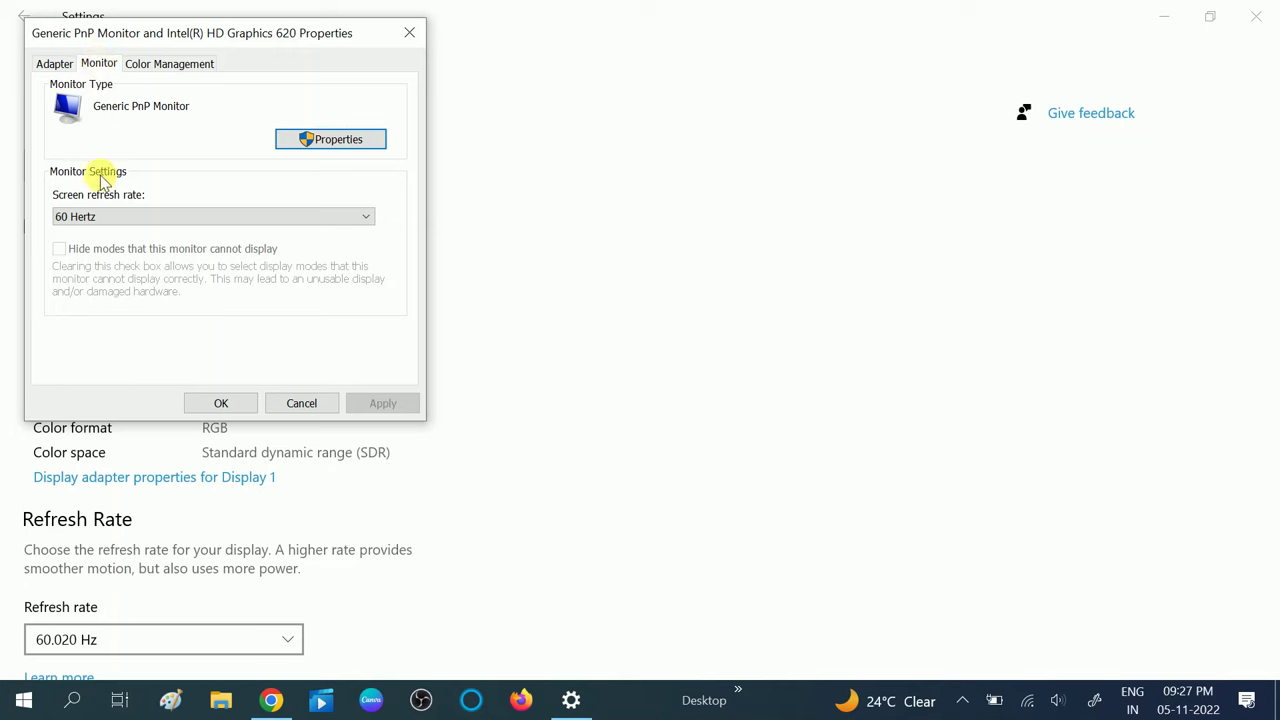
pyautogui.click(146, 214)
pyautogui.click(137, 214)
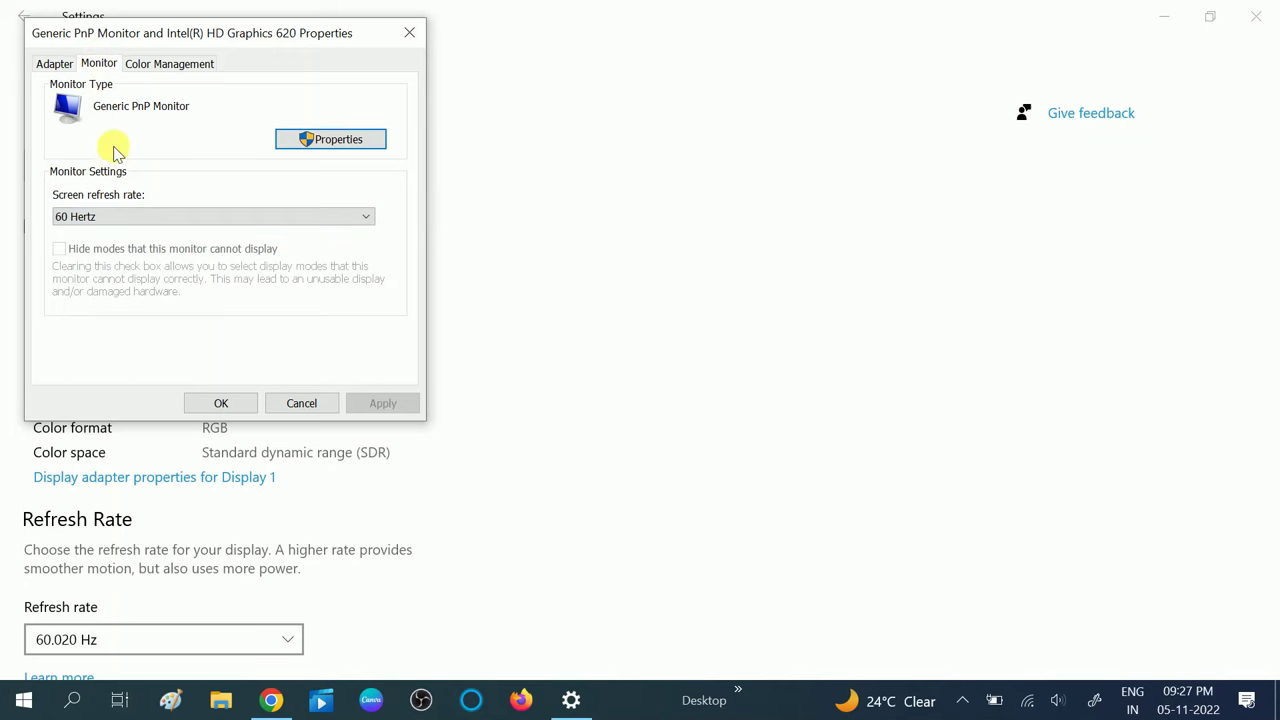
pyautogui.click(55, 66)
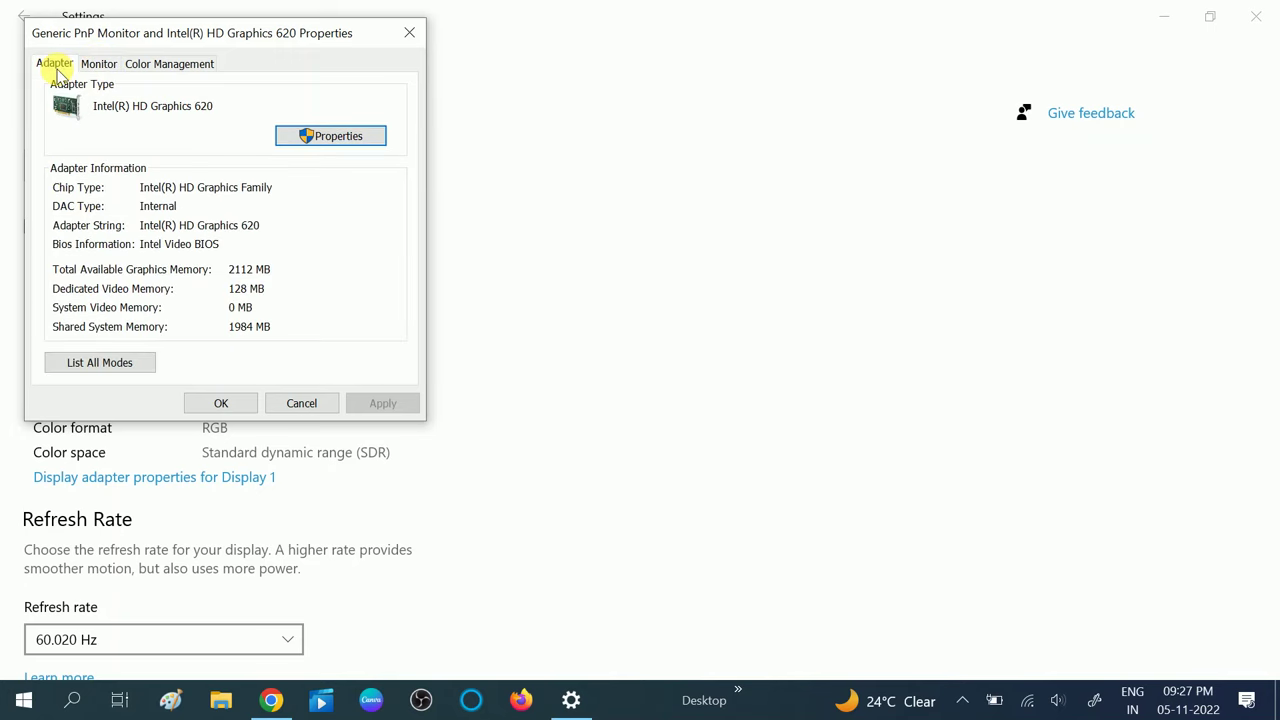
pyautogui.click(172, 63)
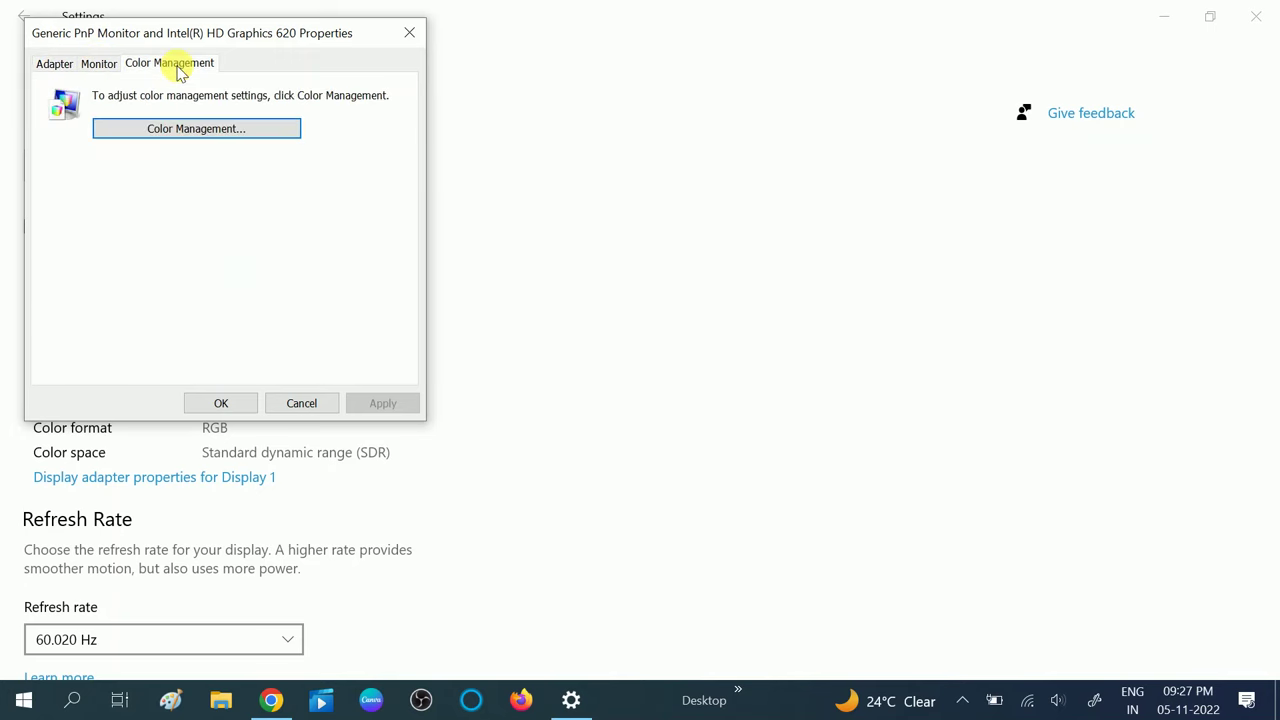
pyautogui.click(409, 33)
pyautogui.scroll(1, 289, 194)
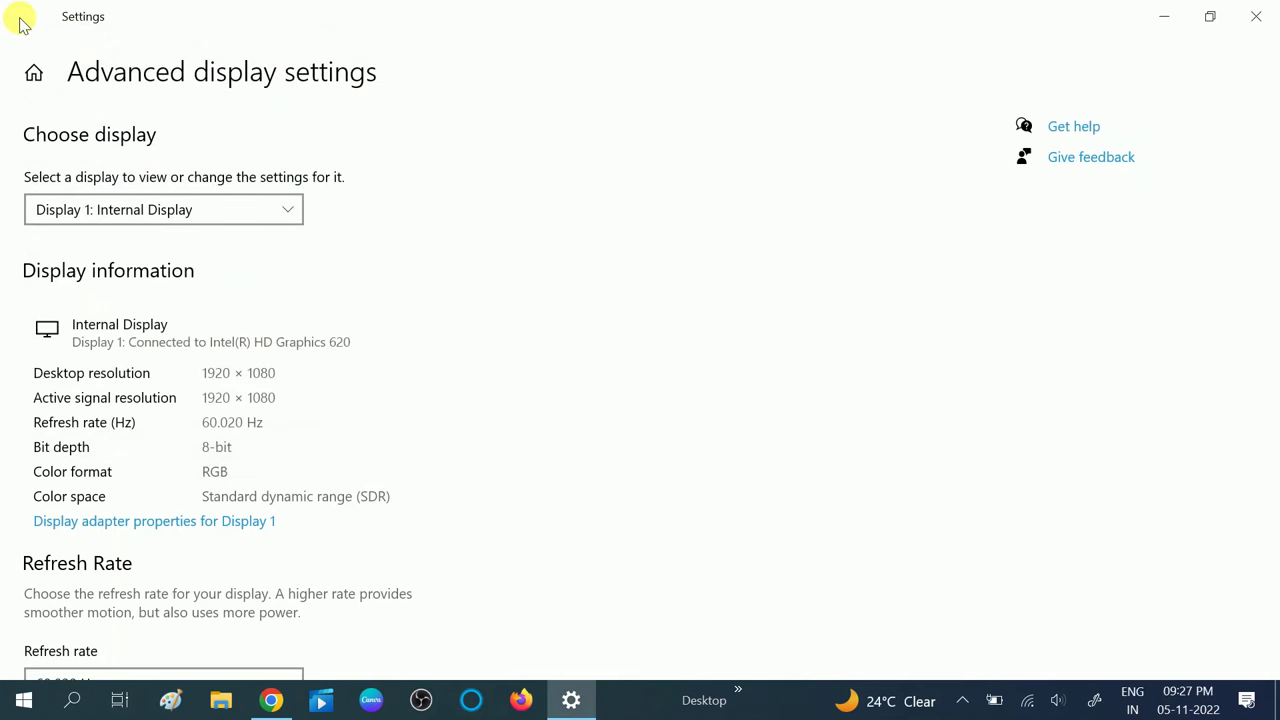
# Return to the Display page and review the resolution list, keeping 1920 × 1080 (Recommended)
pyautogui.click(22, 22)
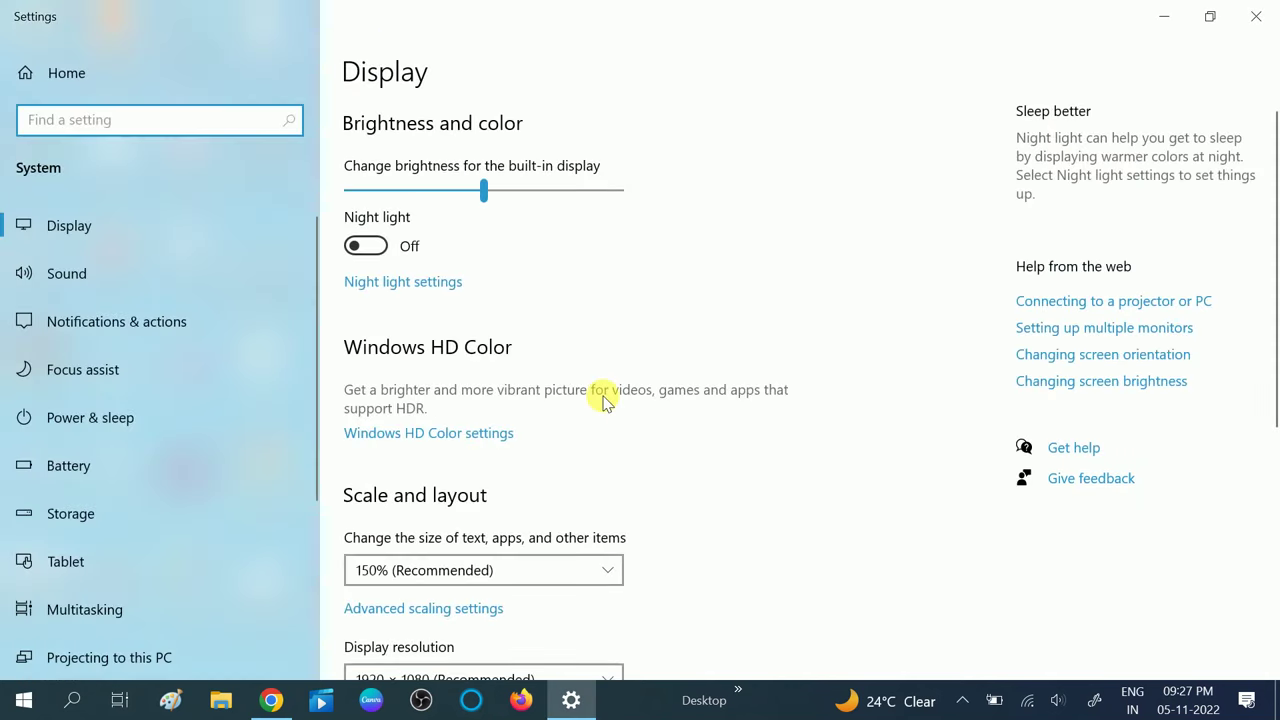
pyautogui.scroll(-5, 603, 399)
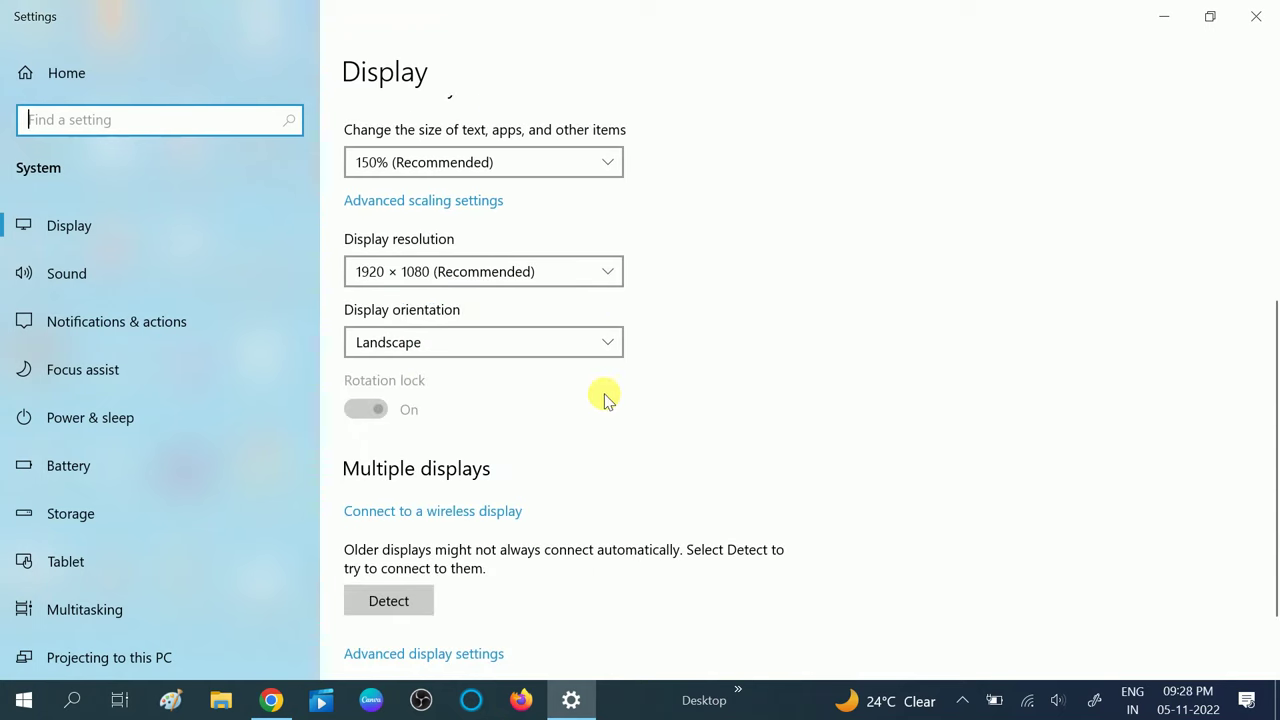
pyautogui.click(553, 272)
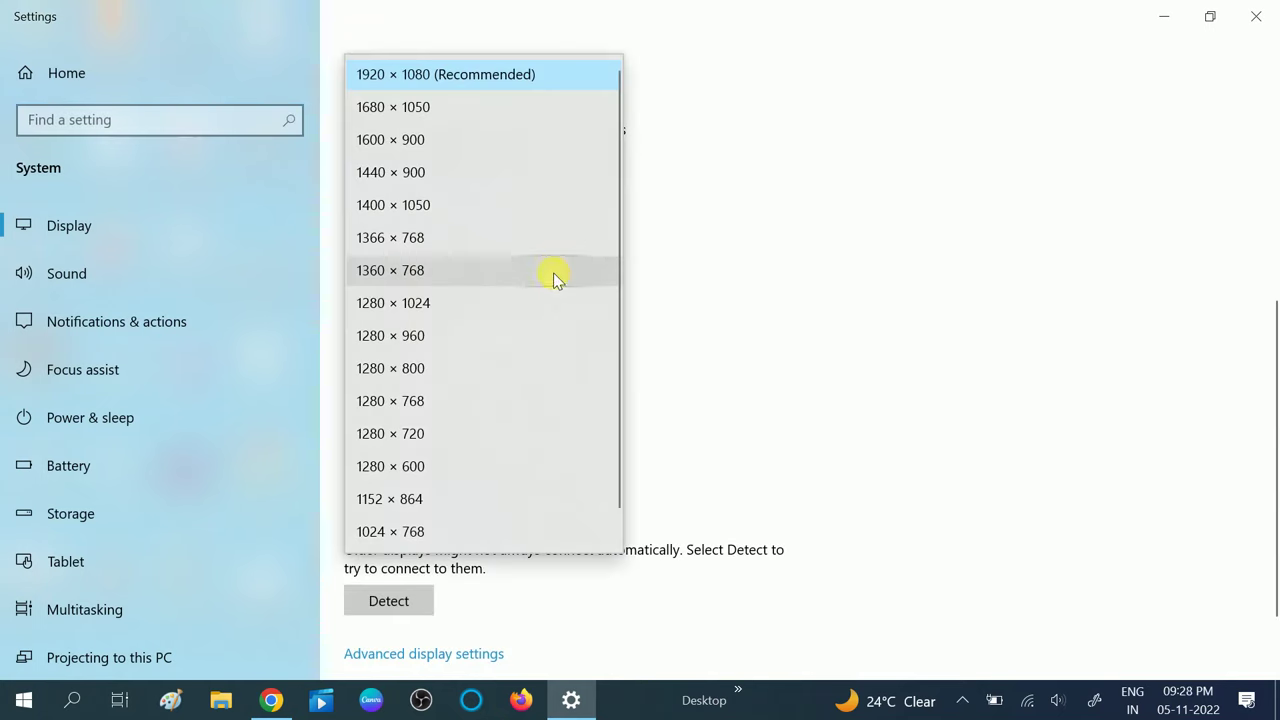
pyautogui.scroll(-1, 447, 330)
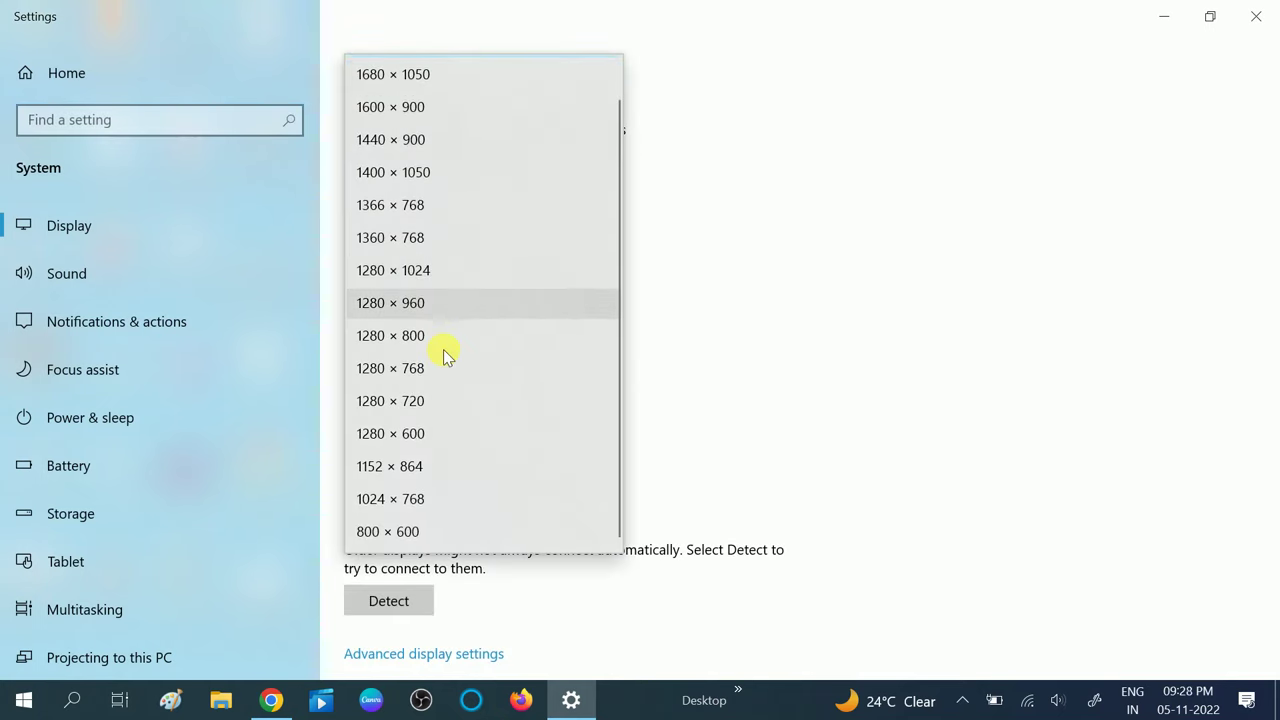
pyautogui.scroll(1, 439, 365)
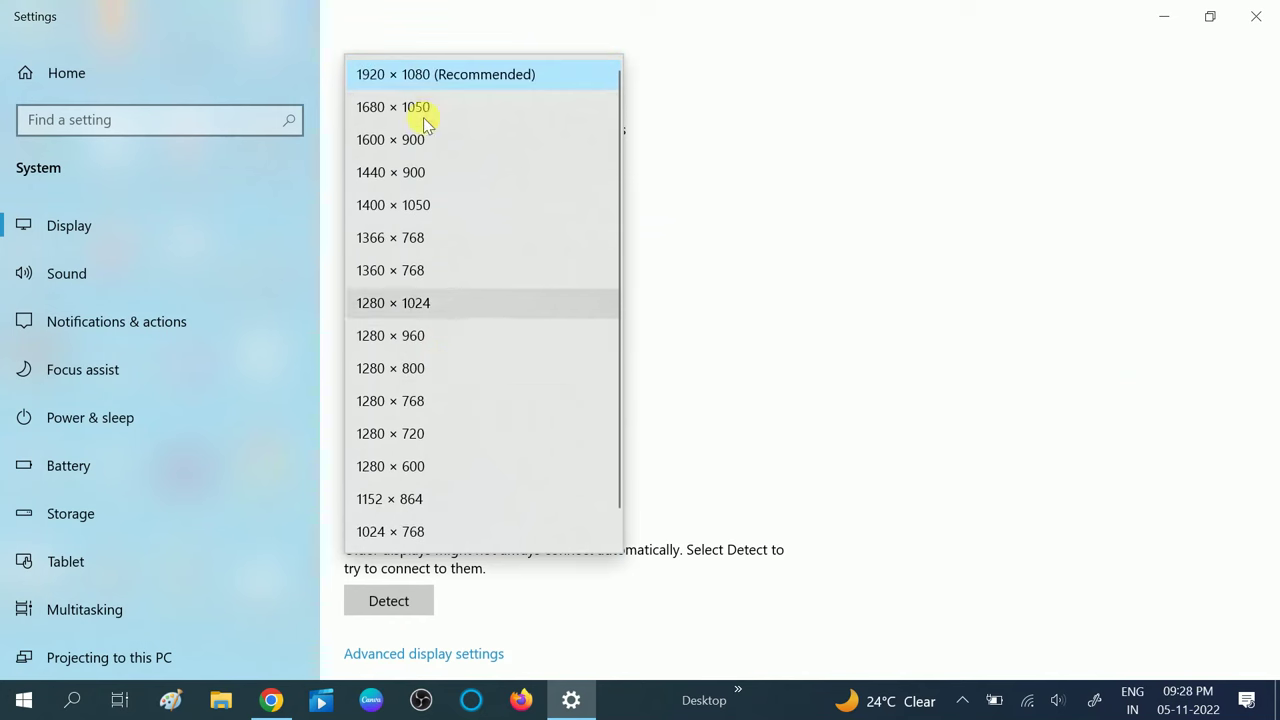